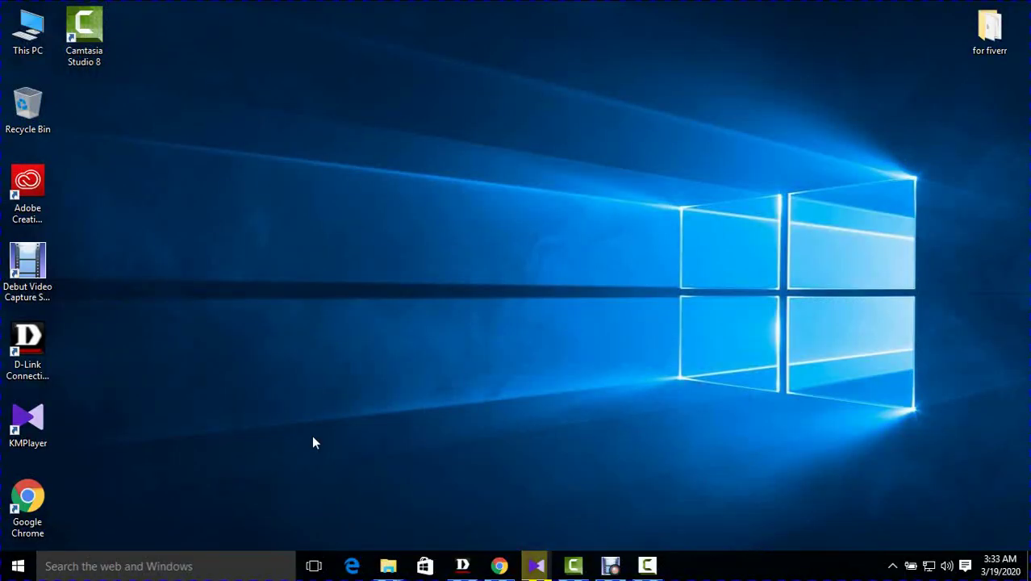
Step: Refresh the Windows desktop from its right-click menu before launching Camtasia Studio 8
right_click(496, 234)
left_click(517, 271)
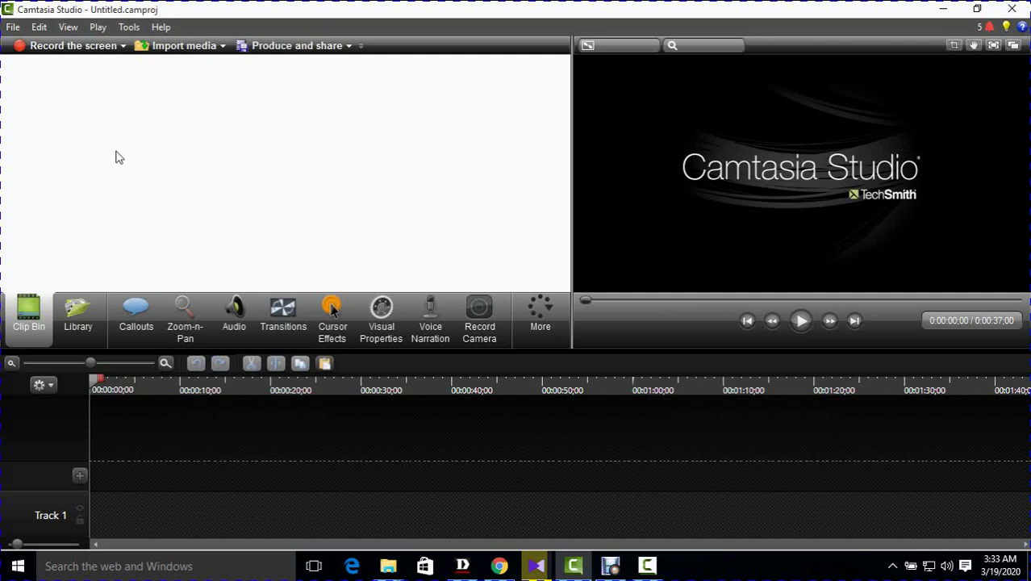
Step: Open the Library and browse the Music - Blues Country folder
left_click(89, 308)
left_click(8, 165)
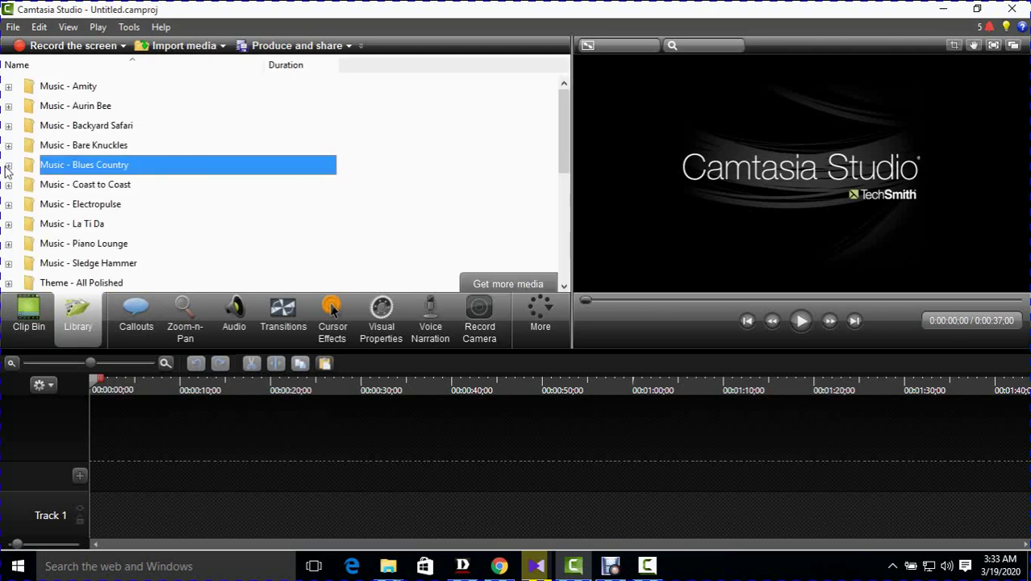
scroll(234, 159, "down", 1)
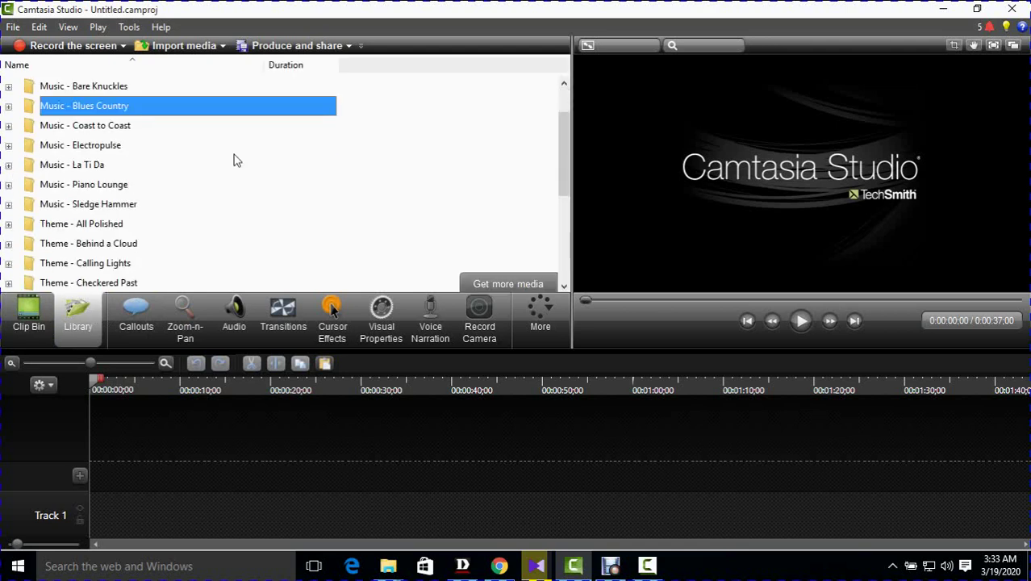
scroll(127, 97, "up", 1)
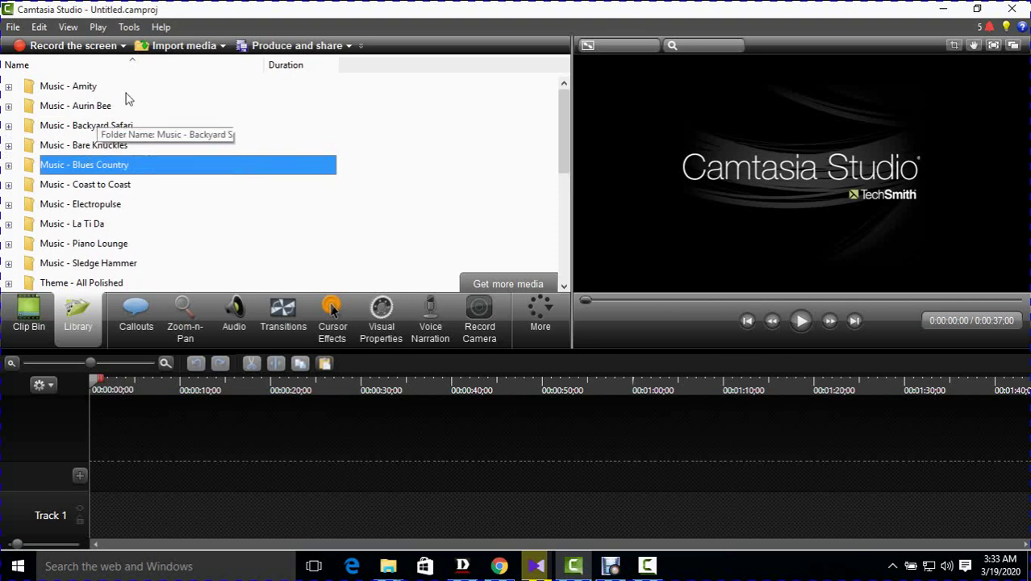
scroll(121, 113, "down", 1)
scroll(37, 166, "down", 2)
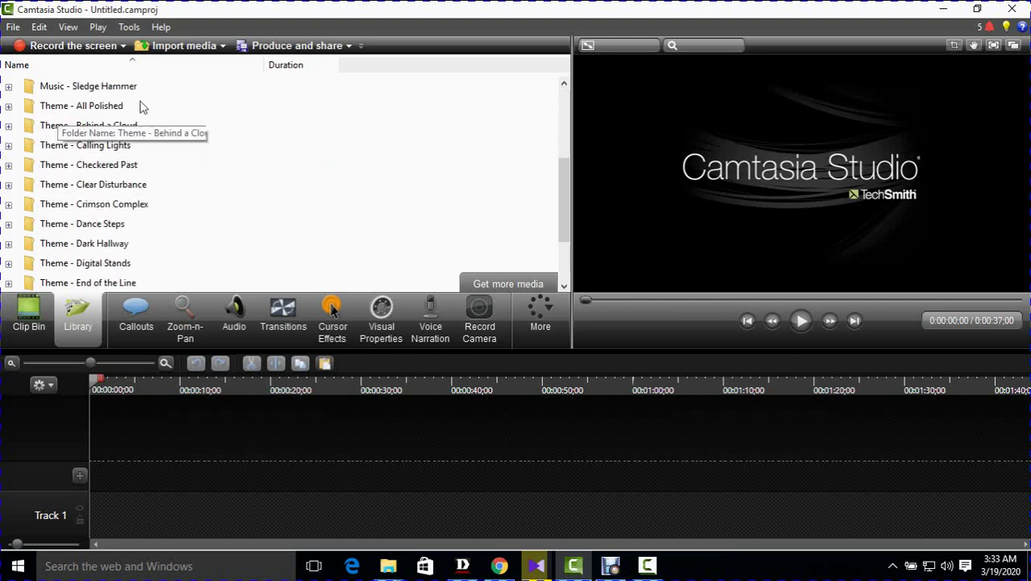
scroll(83, 89, "up", 3)
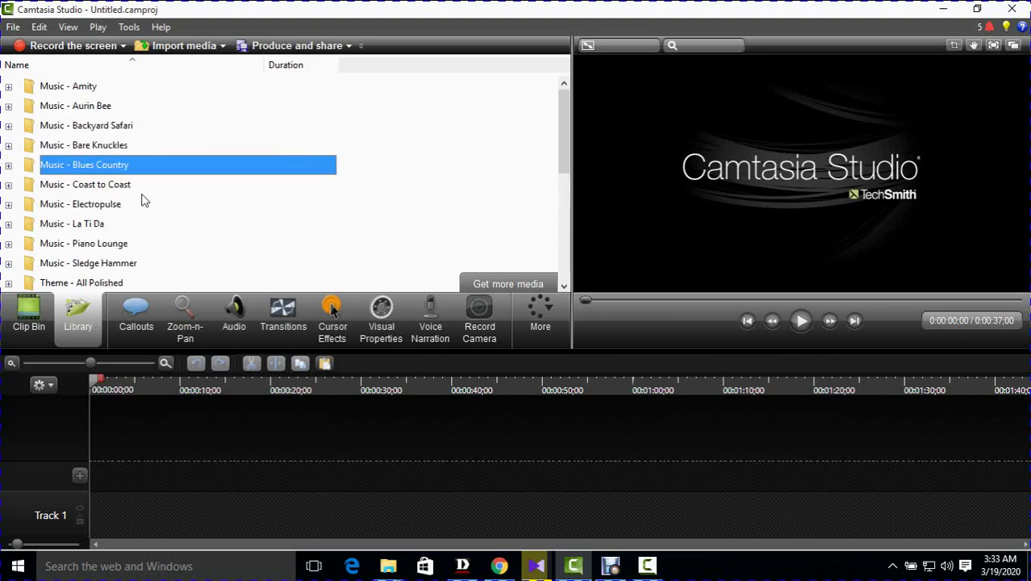
scroll(142, 200, "down", 1)
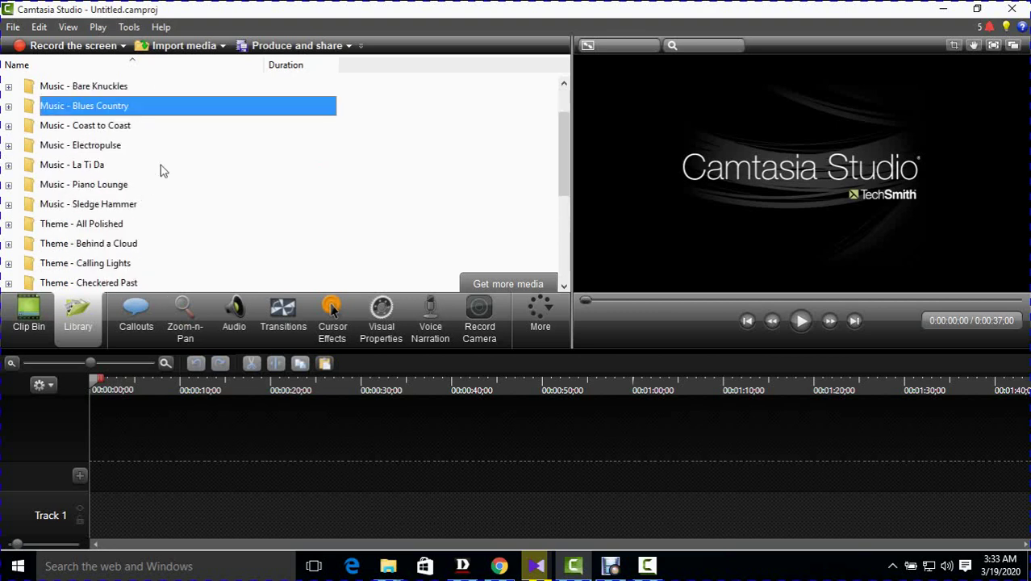
Step: Select the Theme - All Polished folder and look through its title and callout assets
left_click(60, 226)
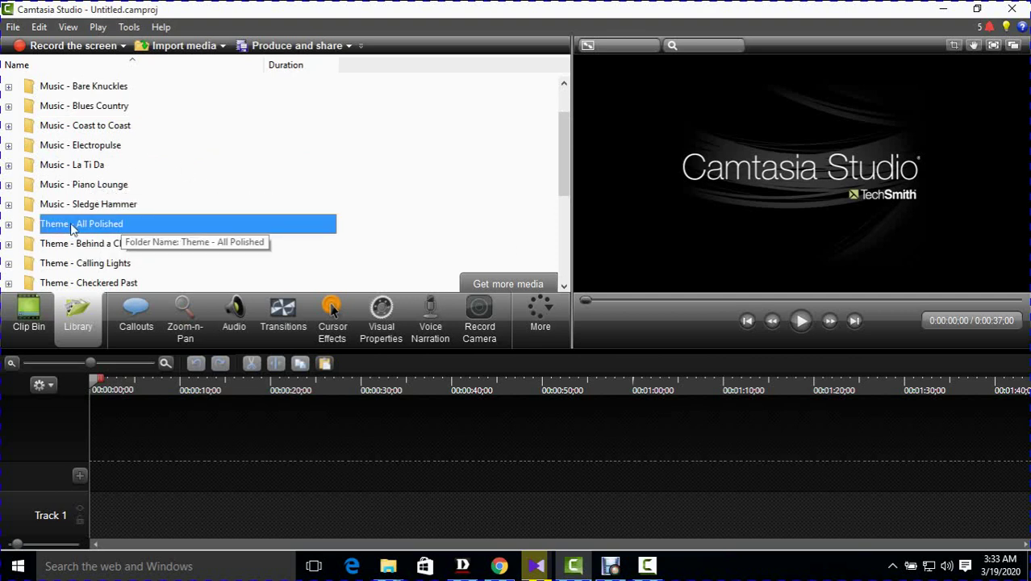
scroll(115, 234, "down", 4)
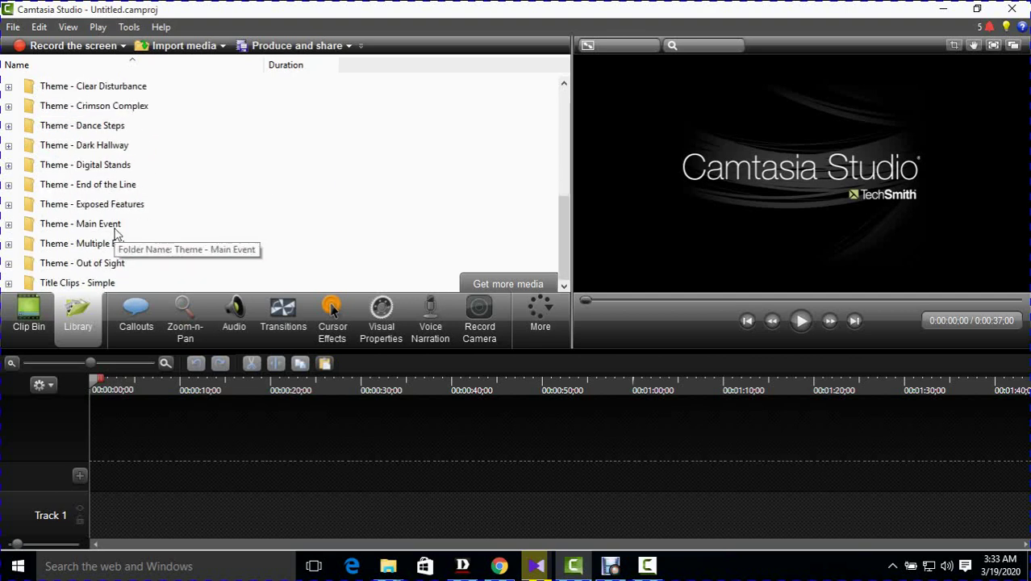
scroll(115, 230, "up", 2)
Step: Expand Theme - All Polished and preview its Animated Title and Basic Title
left_click(8, 126)
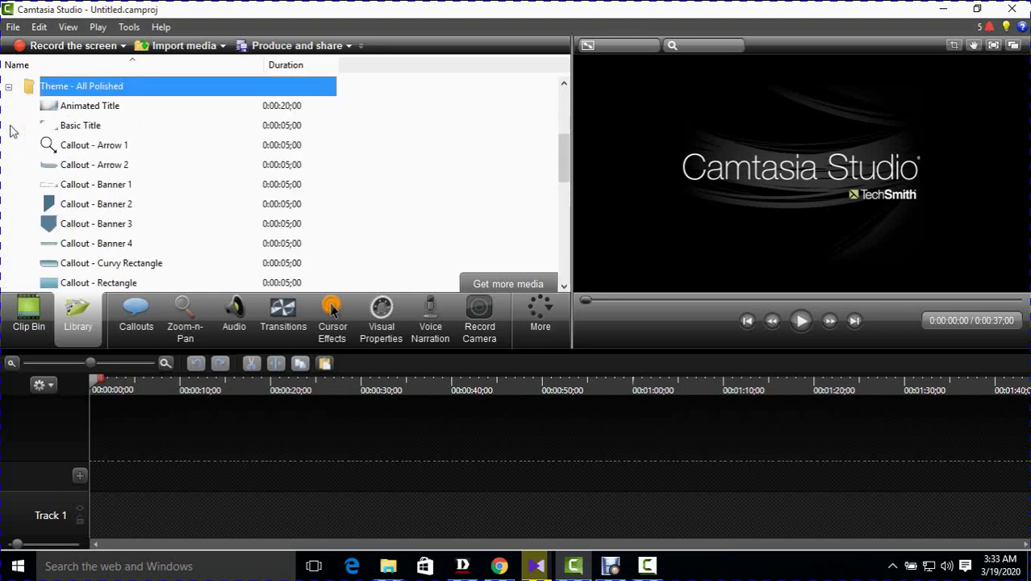
left_click(75, 109)
double_click(75, 109)
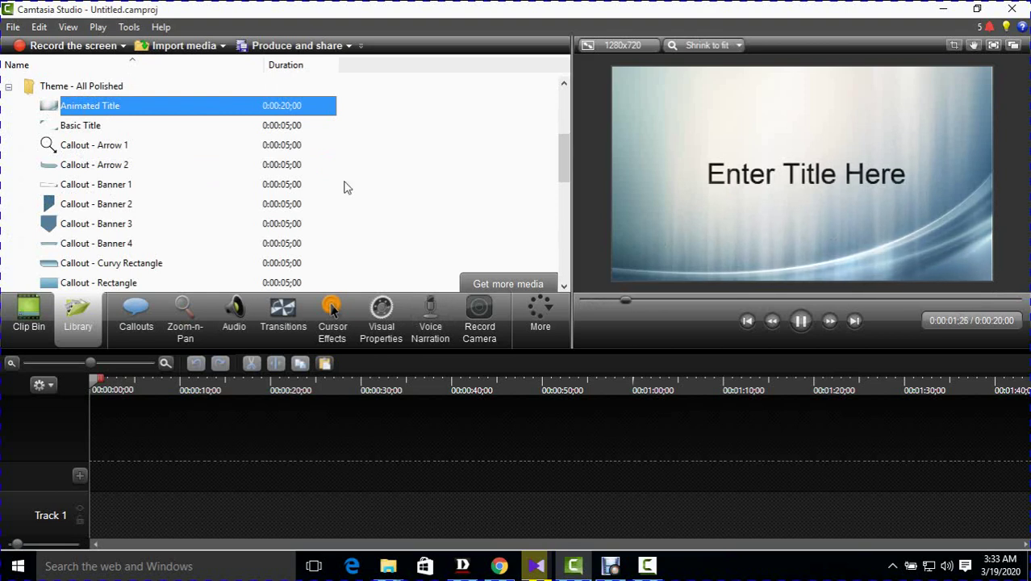
double_click(89, 130)
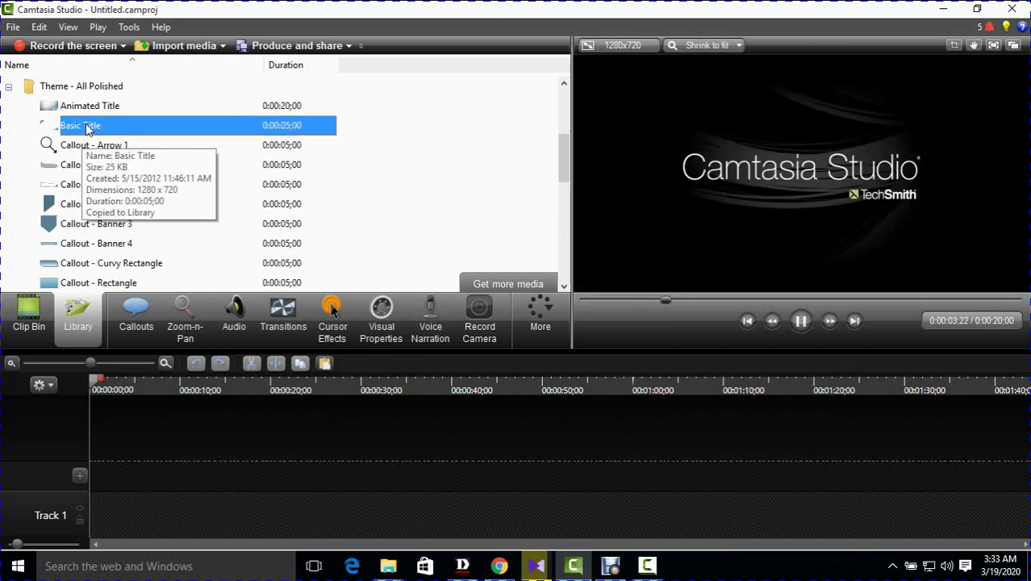
Step: Preview Callout - Arrow 1, Arrow 2 and Banner 1, then collapse the folder
mouse_move(78, 149)
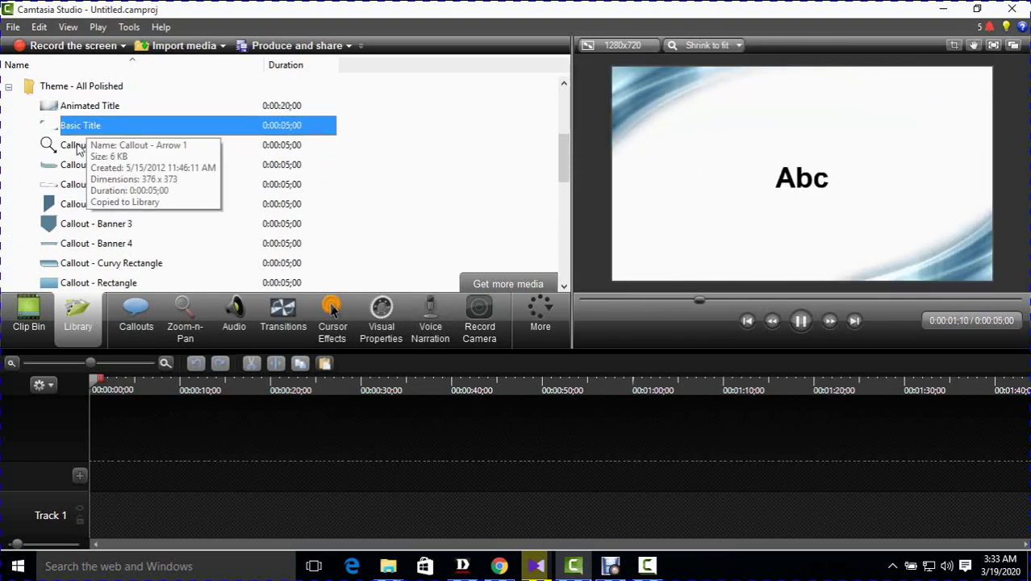
left_click(90, 146)
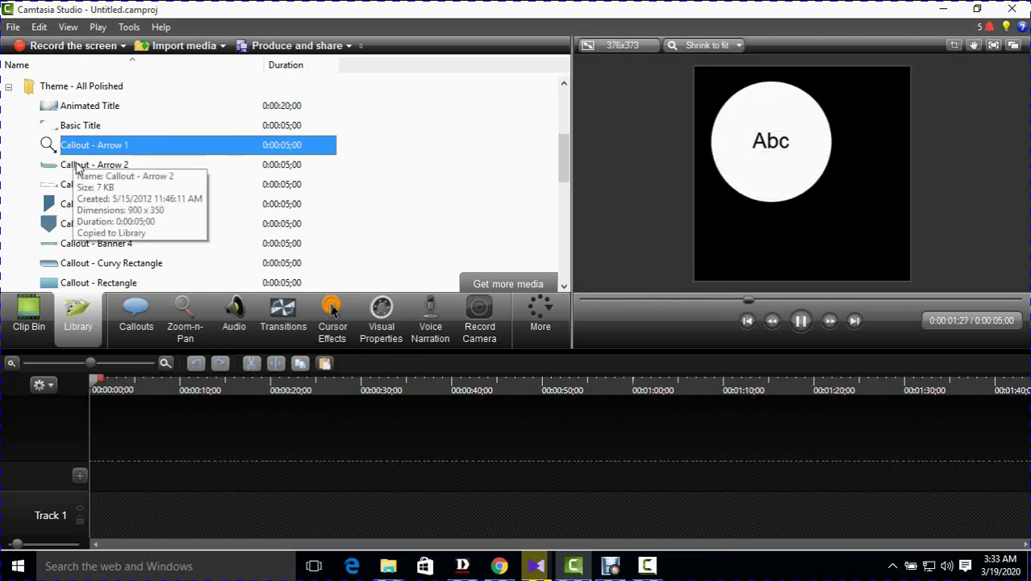
left_click(78, 167)
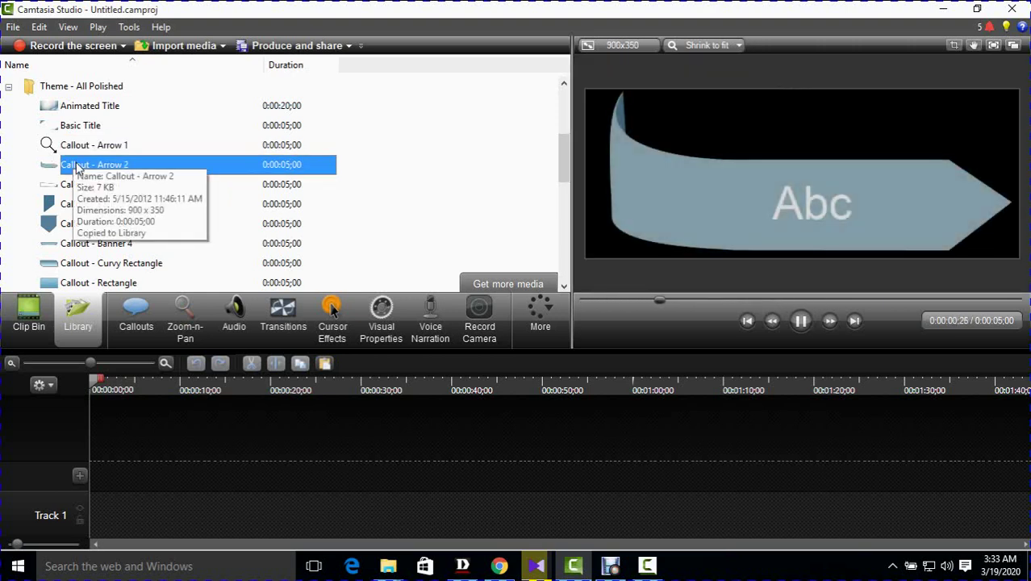
left_click(71, 187)
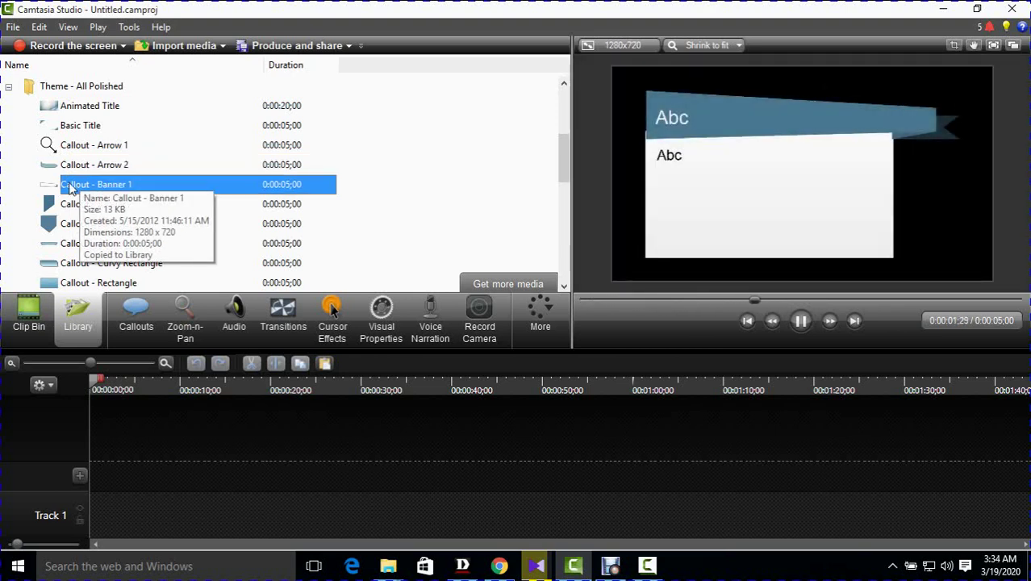
left_click(7, 88)
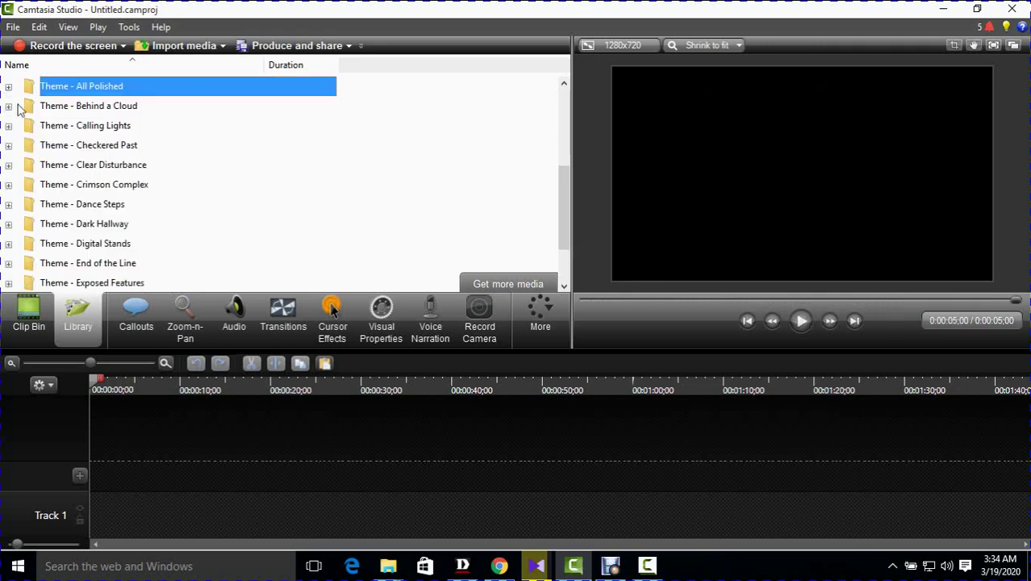
Step: Preview the Behind a Cloud Animated Title and Basic Title, then collapse that theme
double_click(64, 106)
left_click(61, 106)
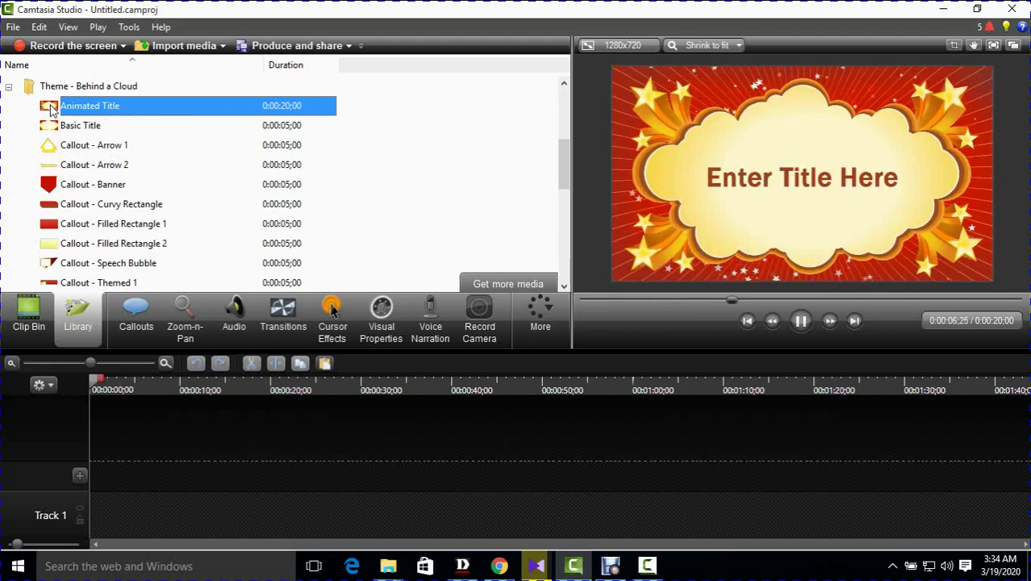
left_click(69, 127)
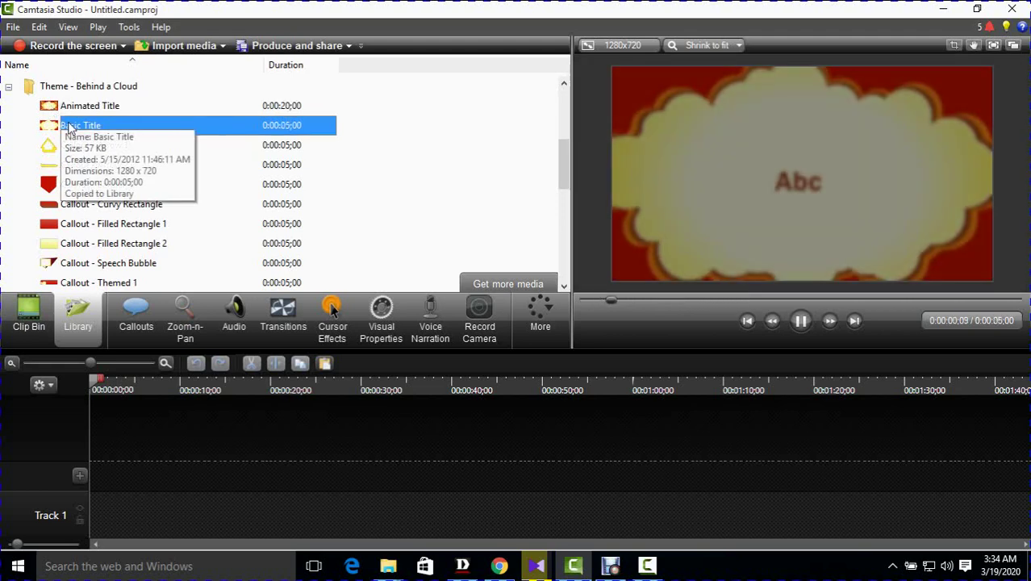
left_click(67, 106)
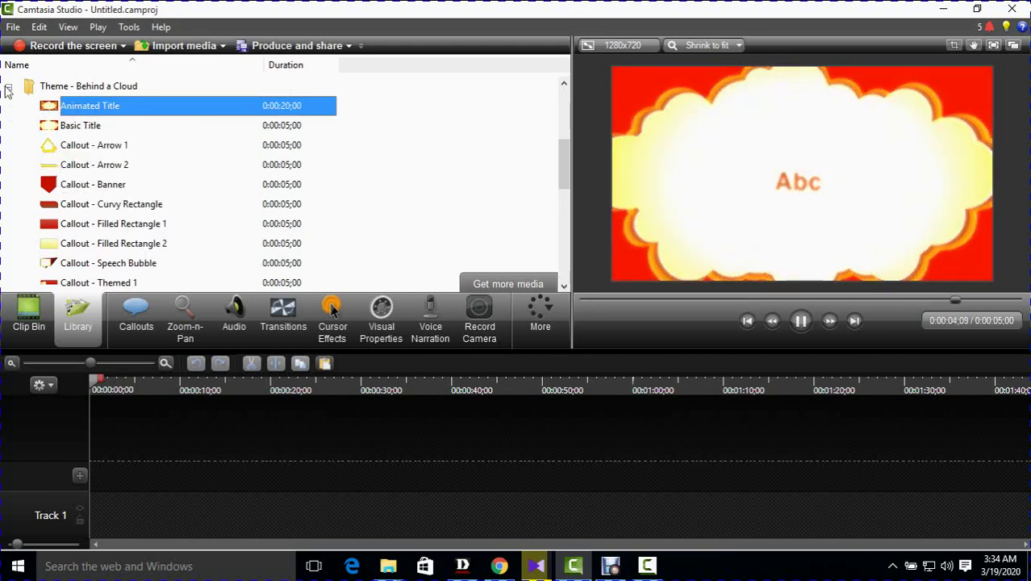
left_click(8, 86)
Step: Preview the Calling Lights Animated Title, collapse it, and expand Theme - Checkered Past
double_click(73, 105)
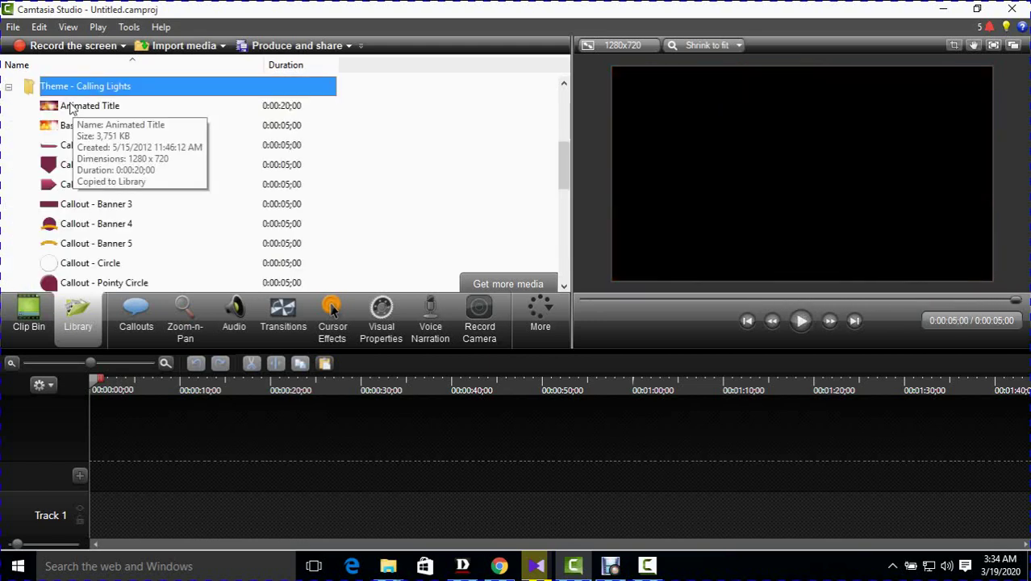
left_click(69, 108)
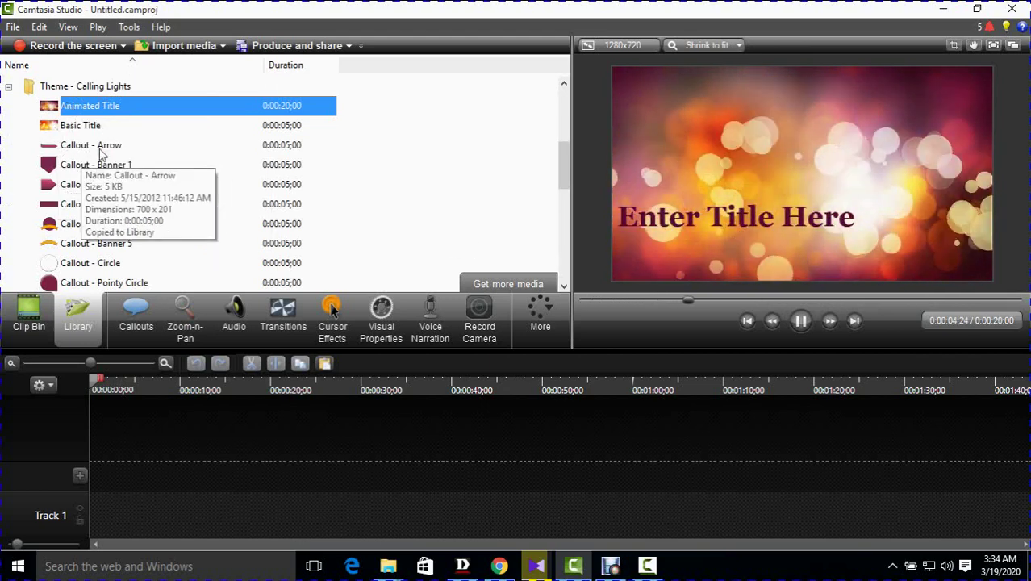
key("Left")
key("Left")
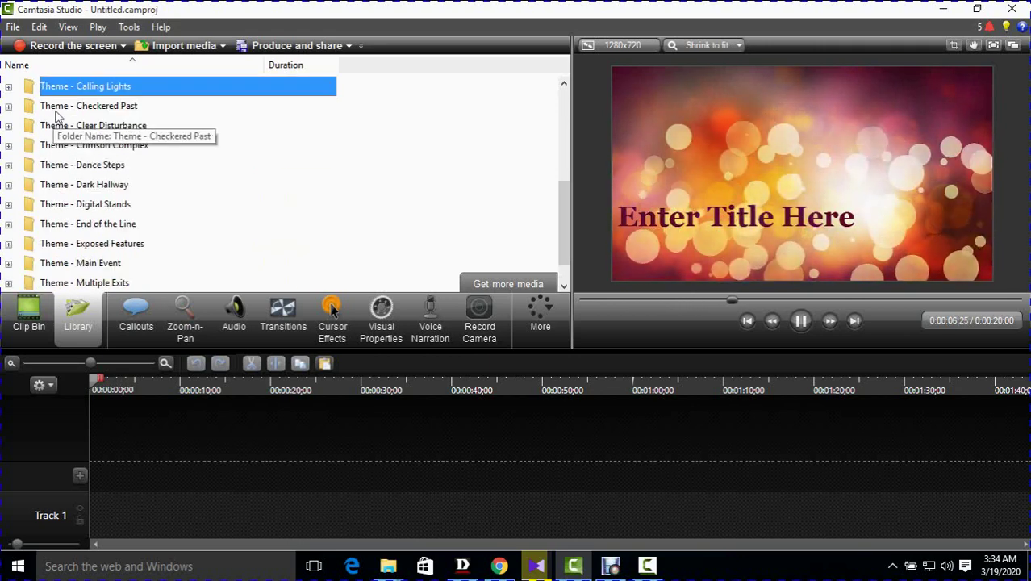
double_click(53, 108)
Step: Preview the Checkered Past Animated Title and add it to the timeline at the playhead
left_click(63, 108)
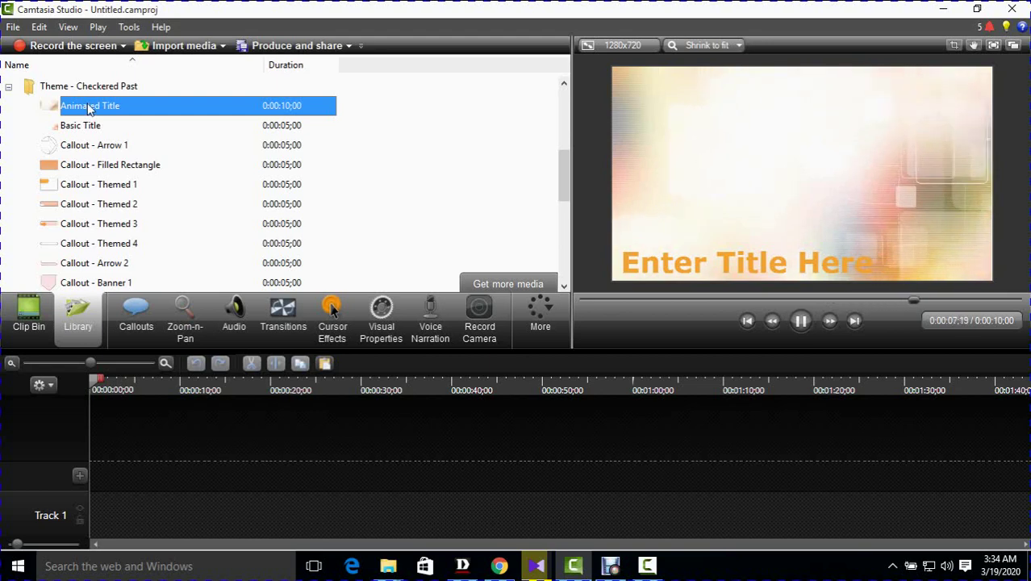
right_click(89, 109)
left_click(129, 111)
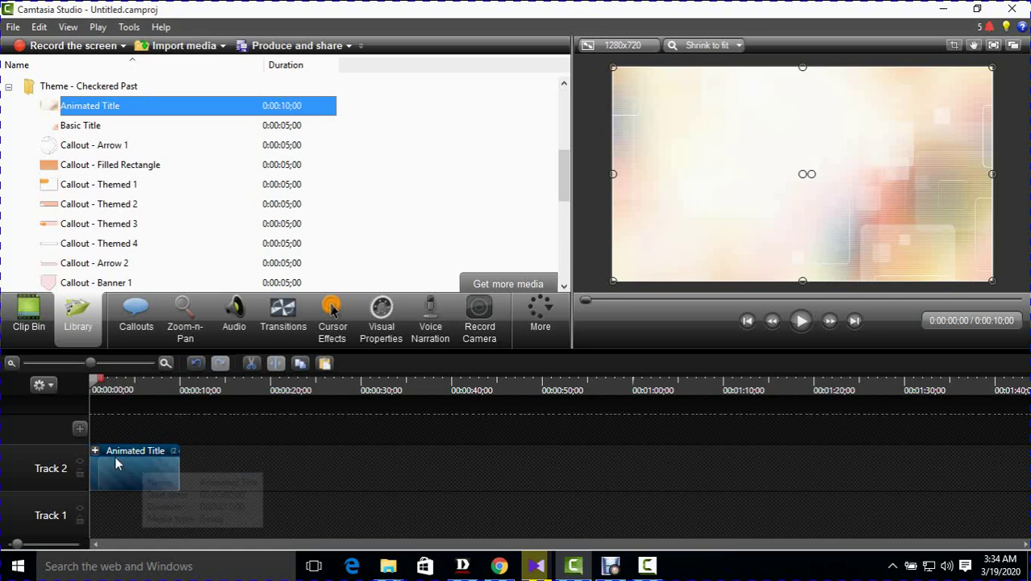
Step: Ungroup the title into separate text and background clips and play the result
right_click(114, 456)
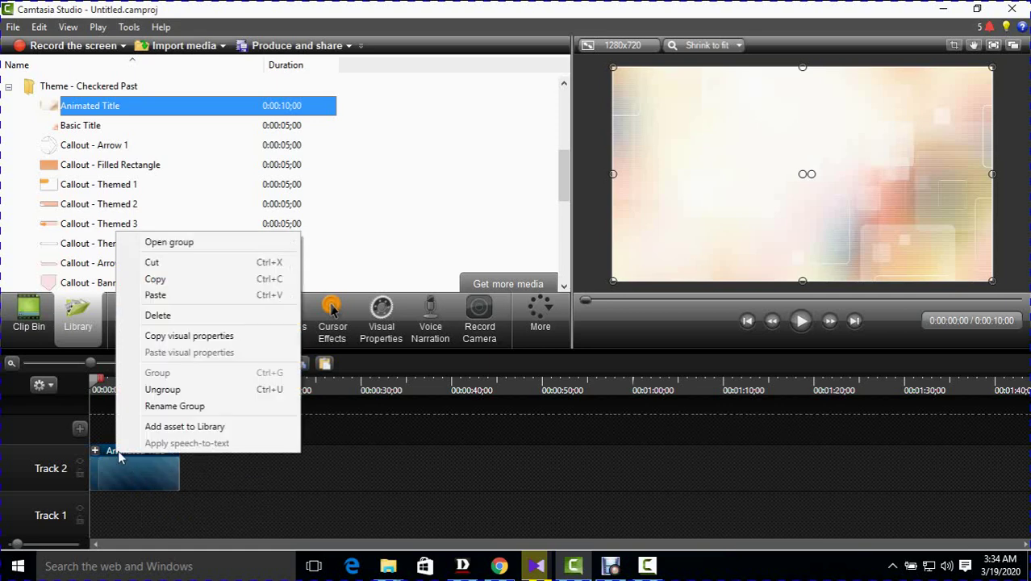
left_click(155, 390)
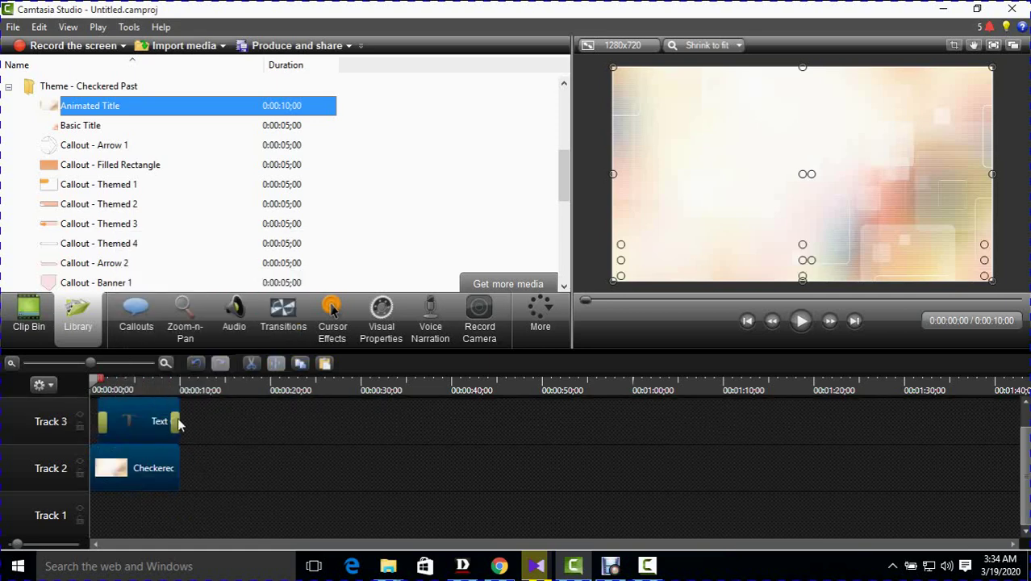
left_click(800, 321)
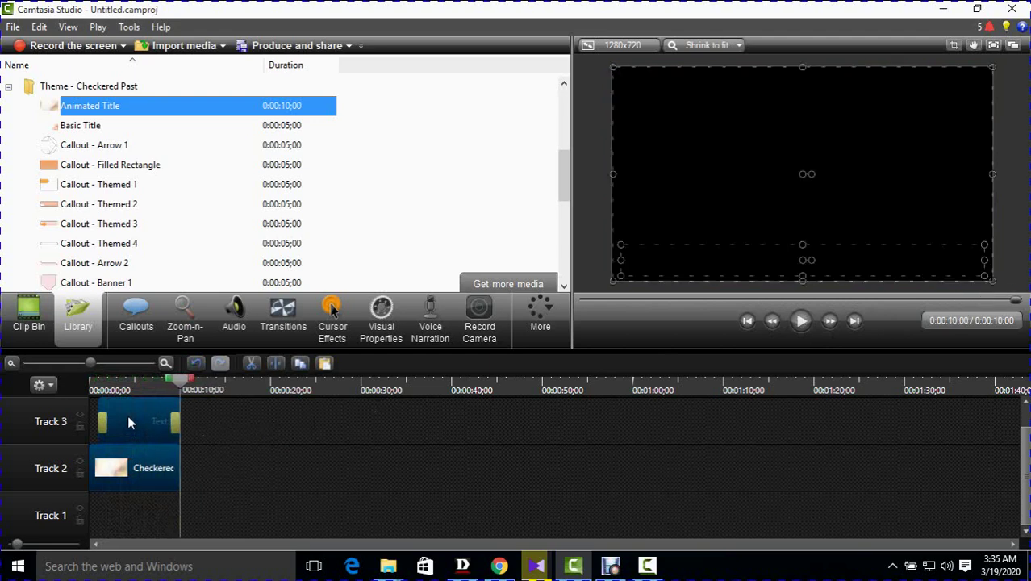
Step: Move the Track 3 'Enter Title Here' text up to the middle of the frame
left_click(128, 421)
left_click_drag(188, 379, 144, 379)
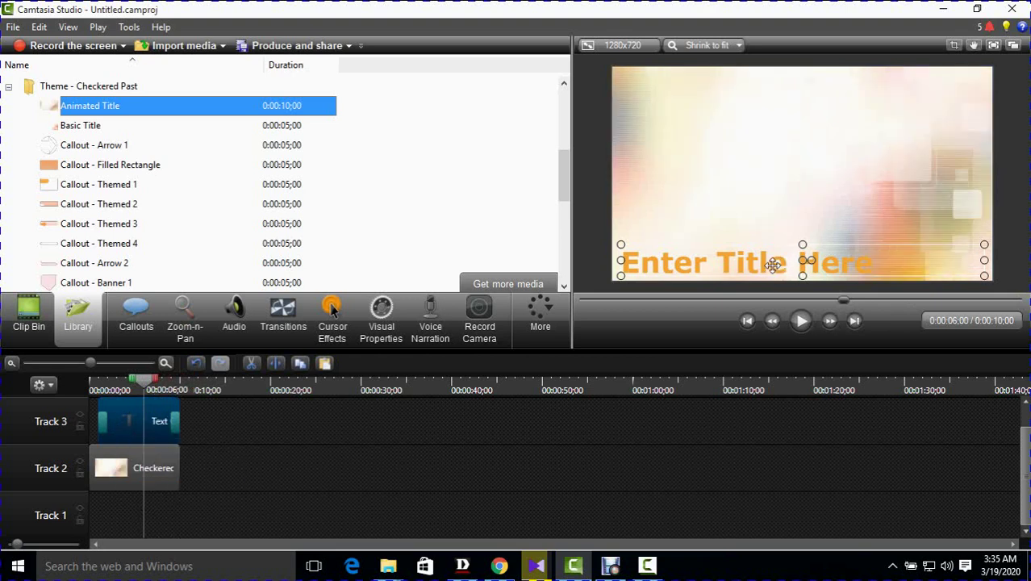
mouse_move(773, 265)
left_mouse_down()
mouse_move(770, 164)
mouse_move(769, 176)
left_mouse_up()
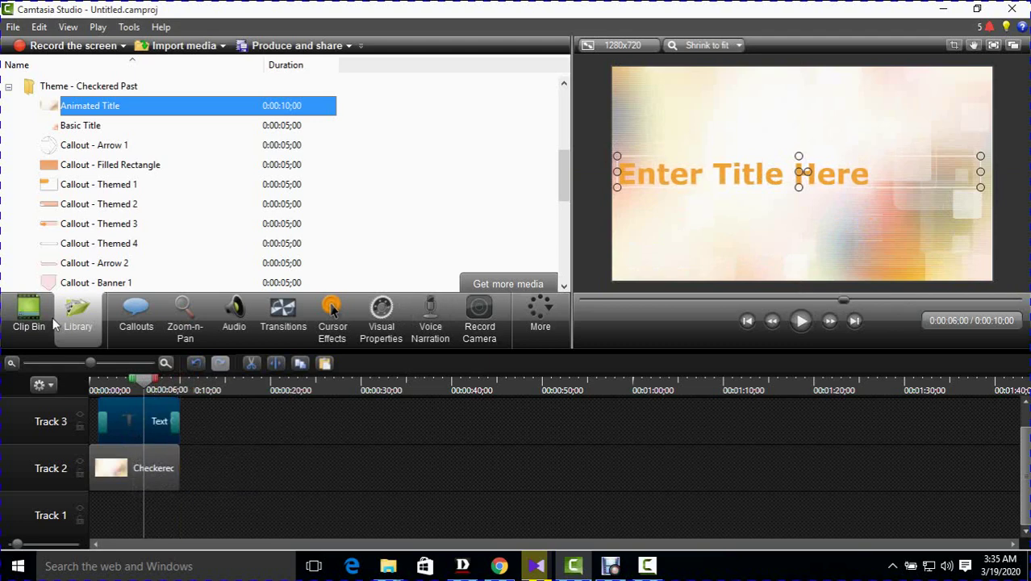
Step: Replace the 'Enter Title Here' placeholder with 'Freelancer income BD' and rewind to 0:00
left_click(142, 323)
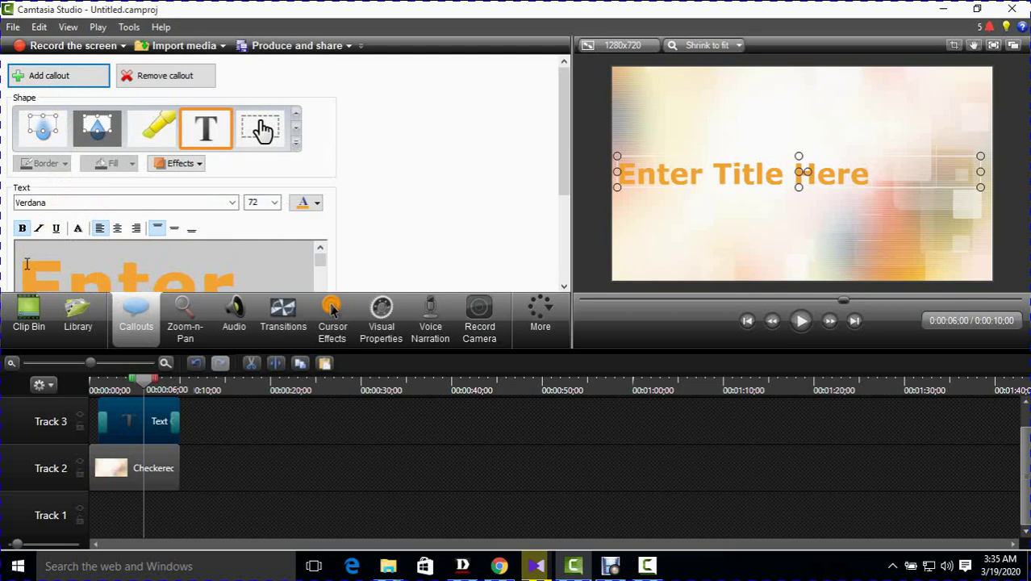
left_click_drag(27, 264, 241, 276)
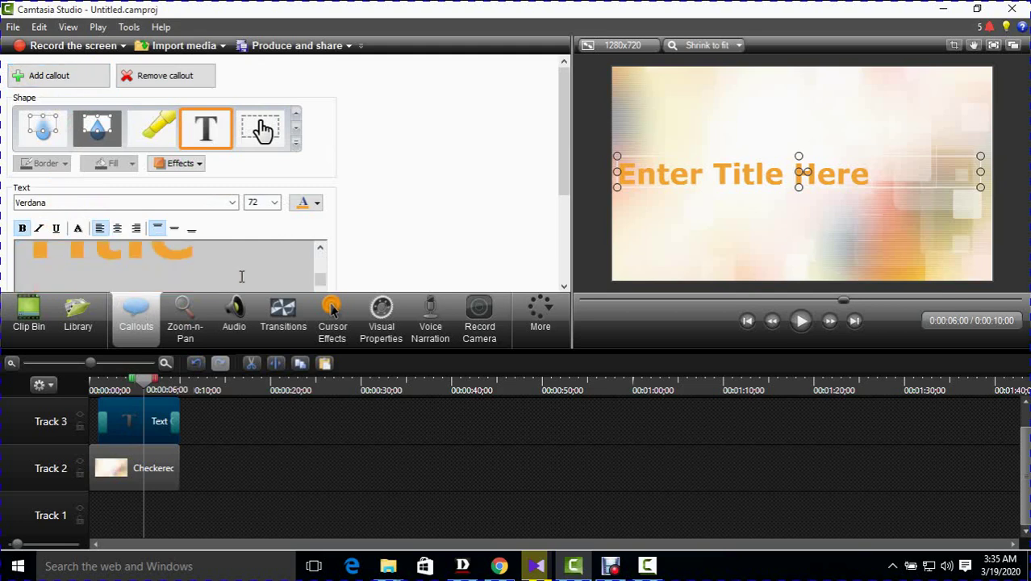
key("ctrl+a")
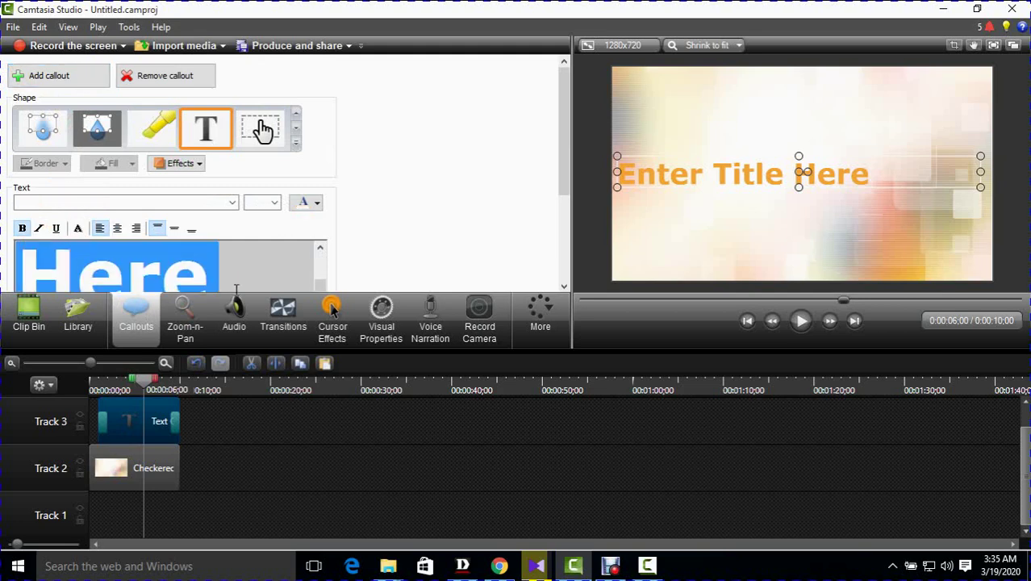
key("Delete")
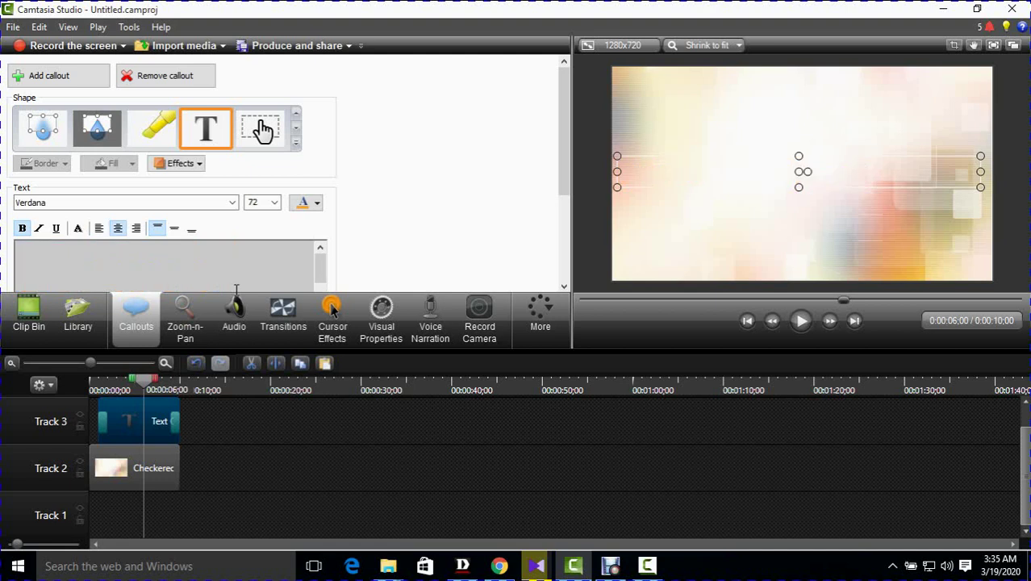
type("Fr")
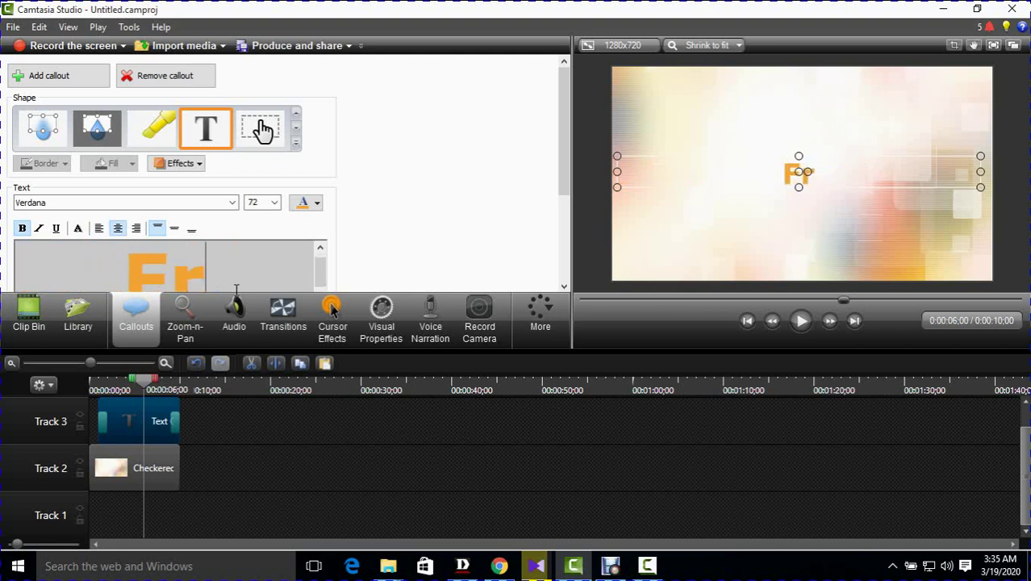
type("ee")
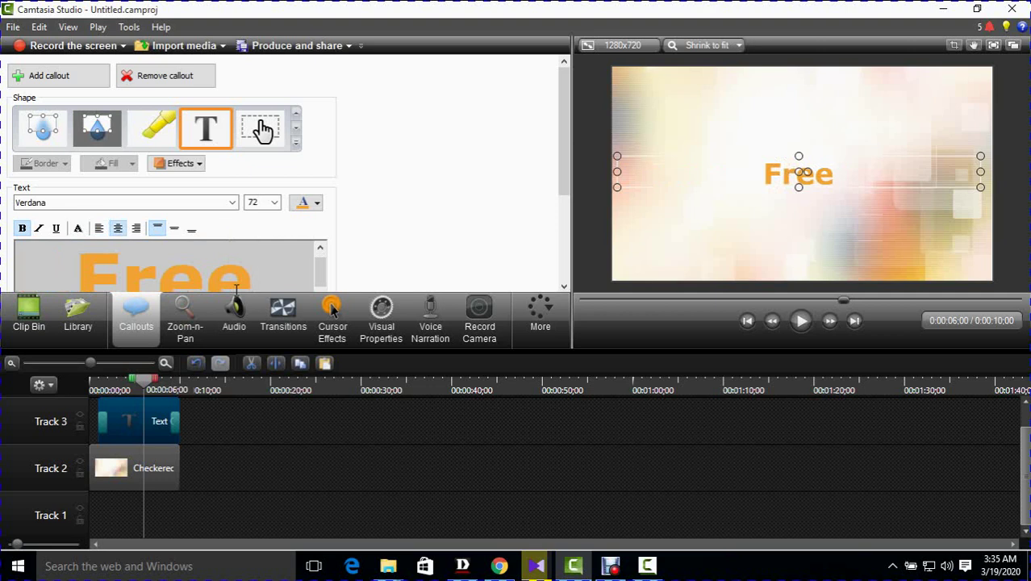
type("lanc")
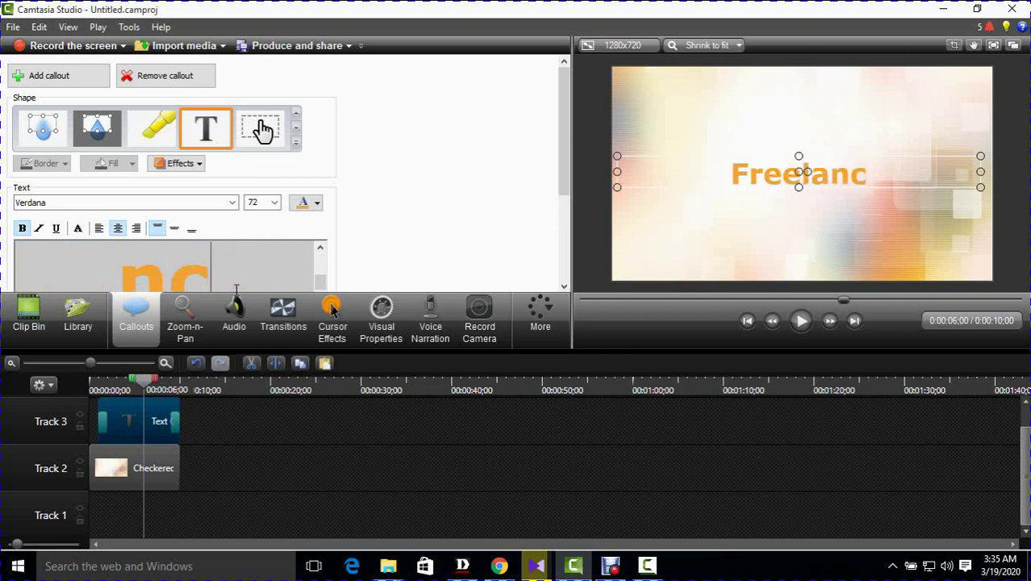
type("r")
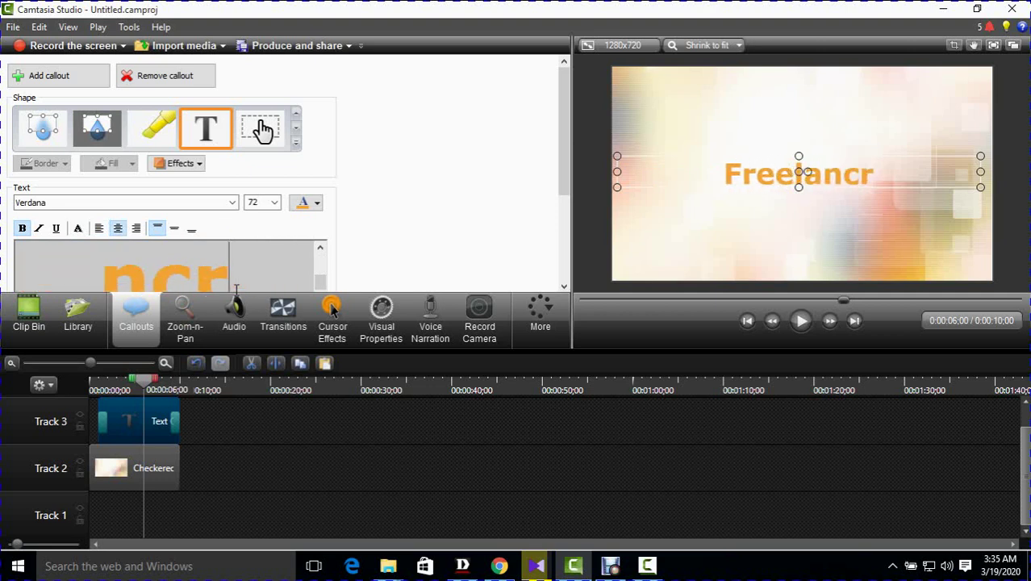
key("BackSpace")
type("er")
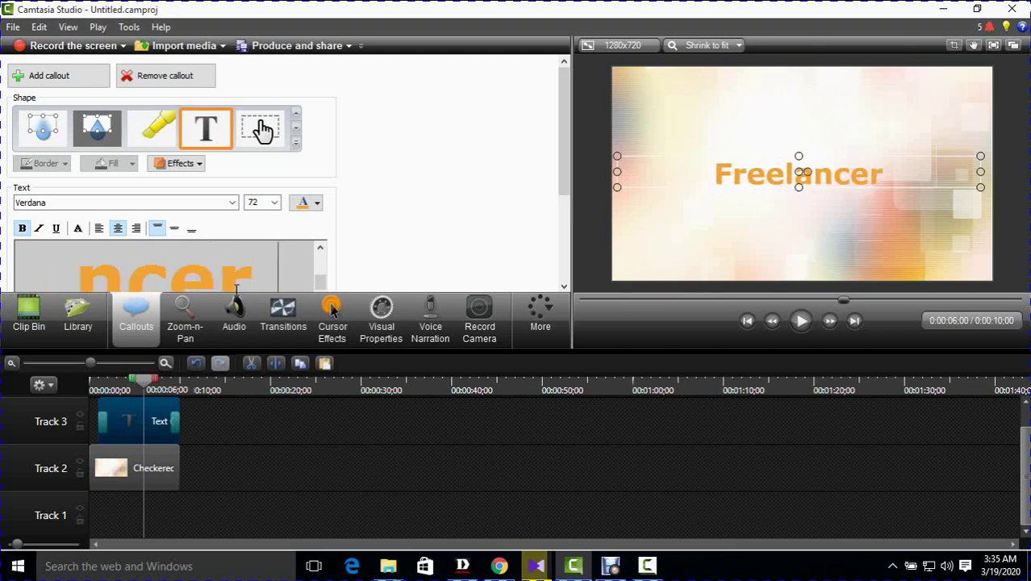
type(" in")
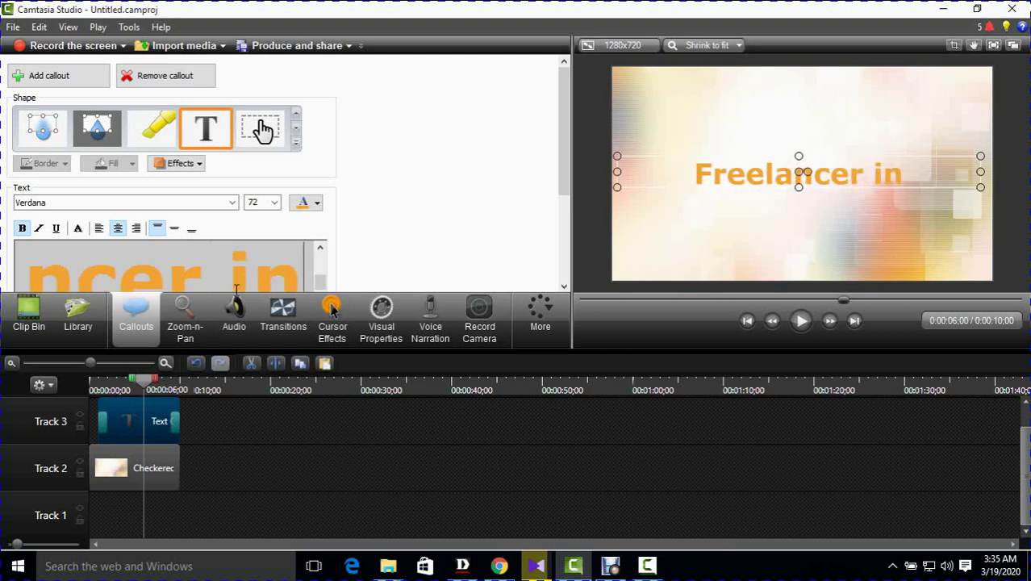
type("come b")
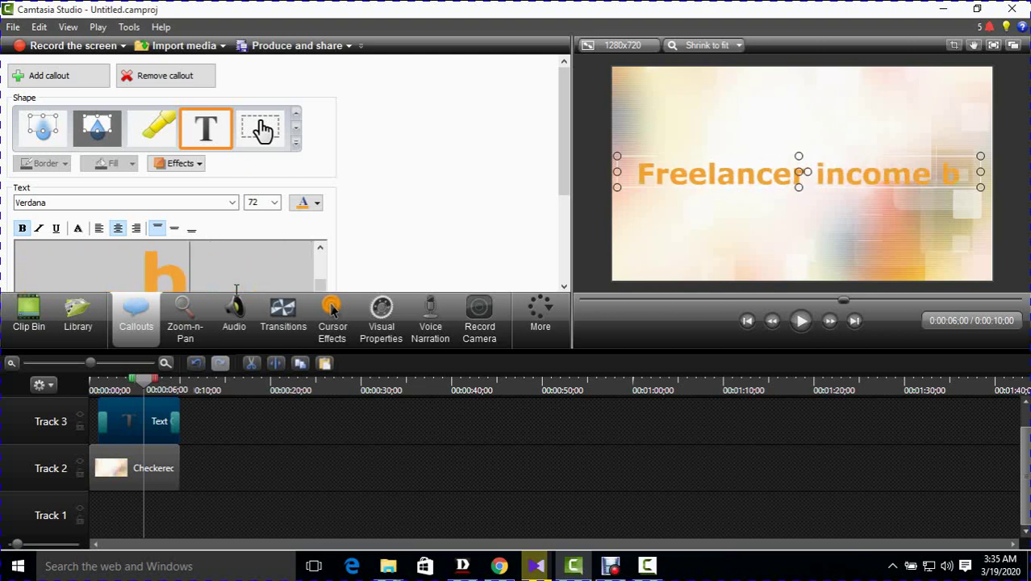
type("d")
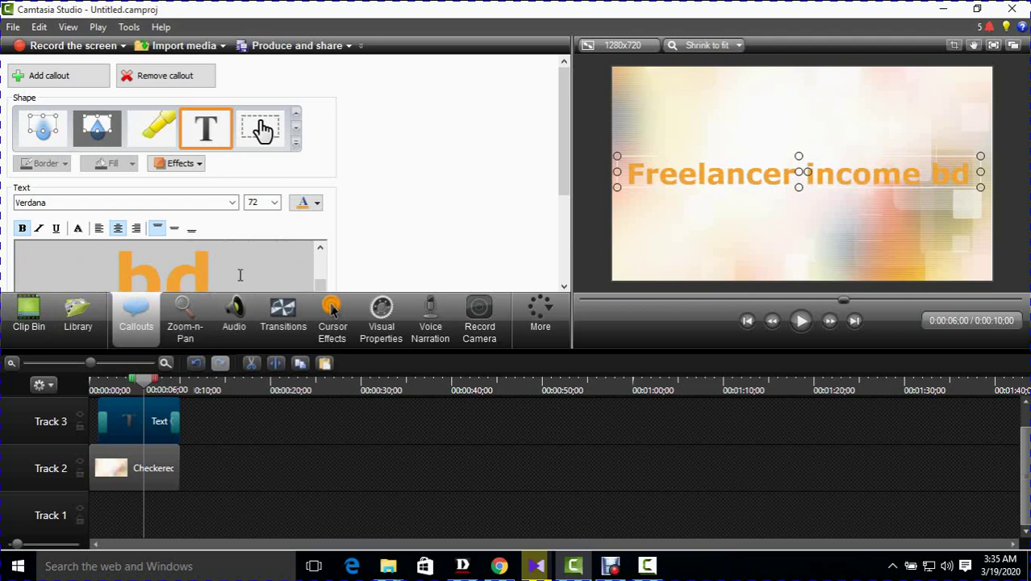
key("BackSpace")
key("BackSpace")
key("BackSpace")
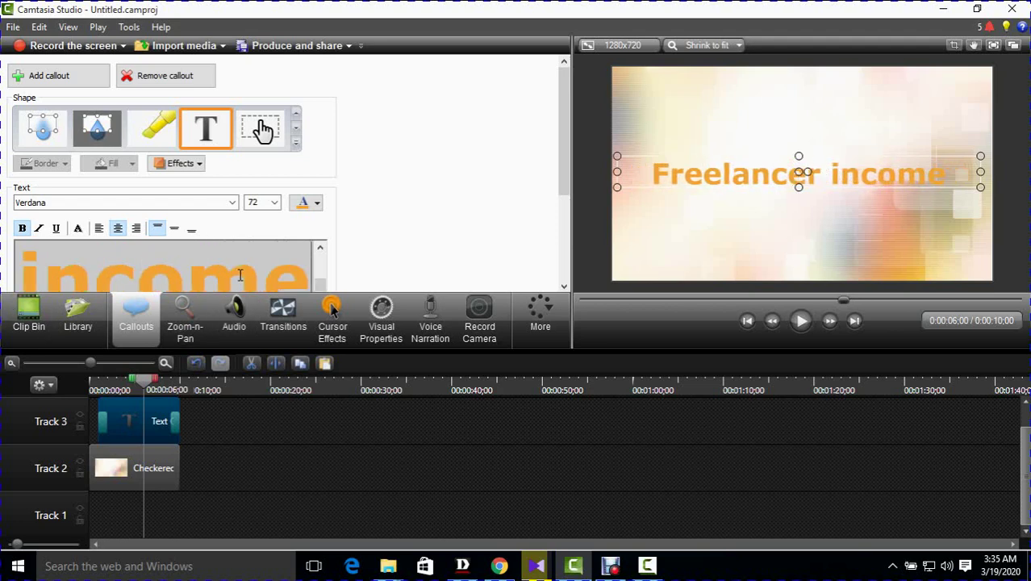
type(" BD")
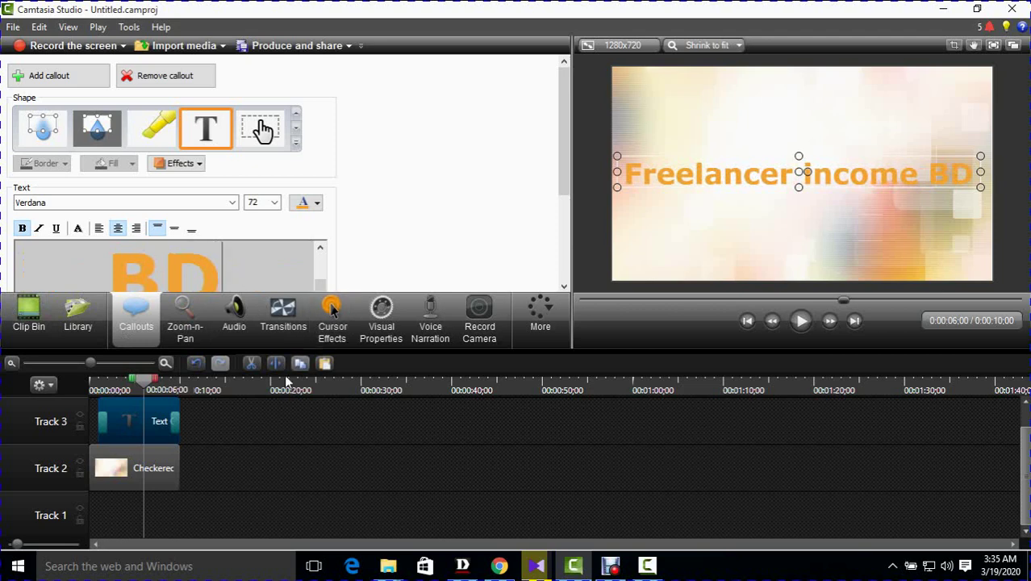
left_click(258, 425)
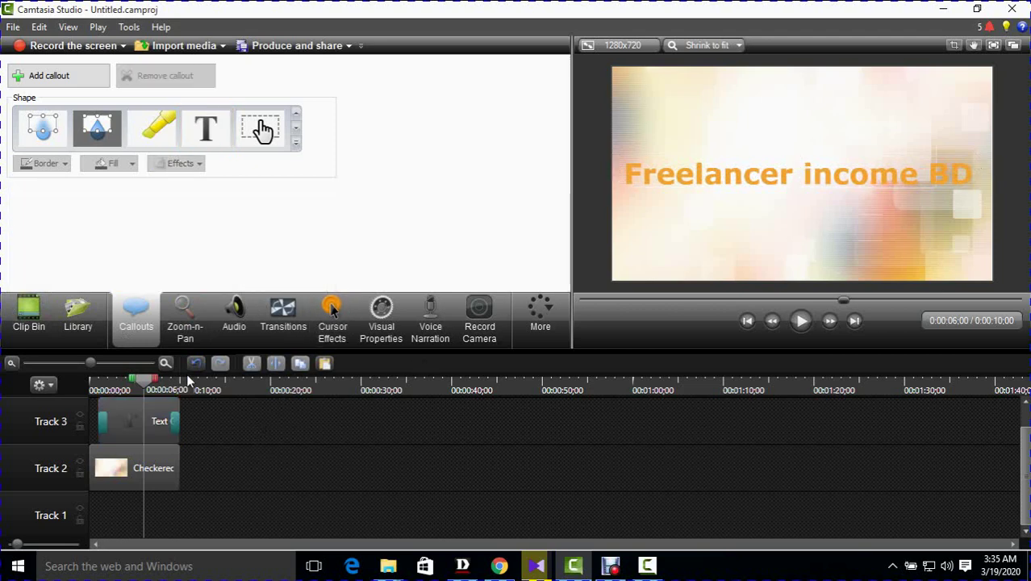
left_click_drag(144, 390, 67, 390)
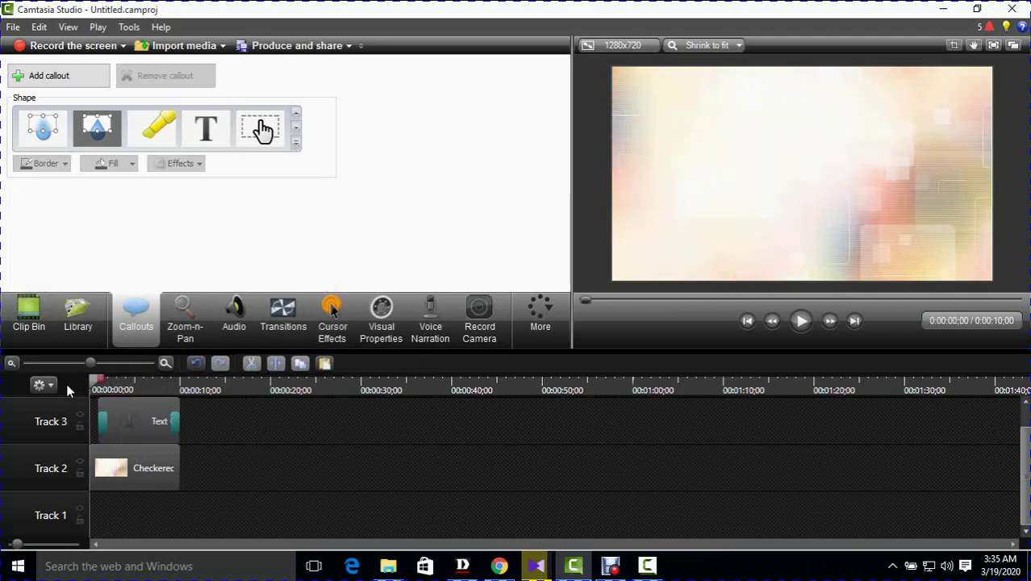
Step: Lengthen the title's fade transition, make the 'Freelancer income BD' text Black, and replay the preview
left_click(788, 325)
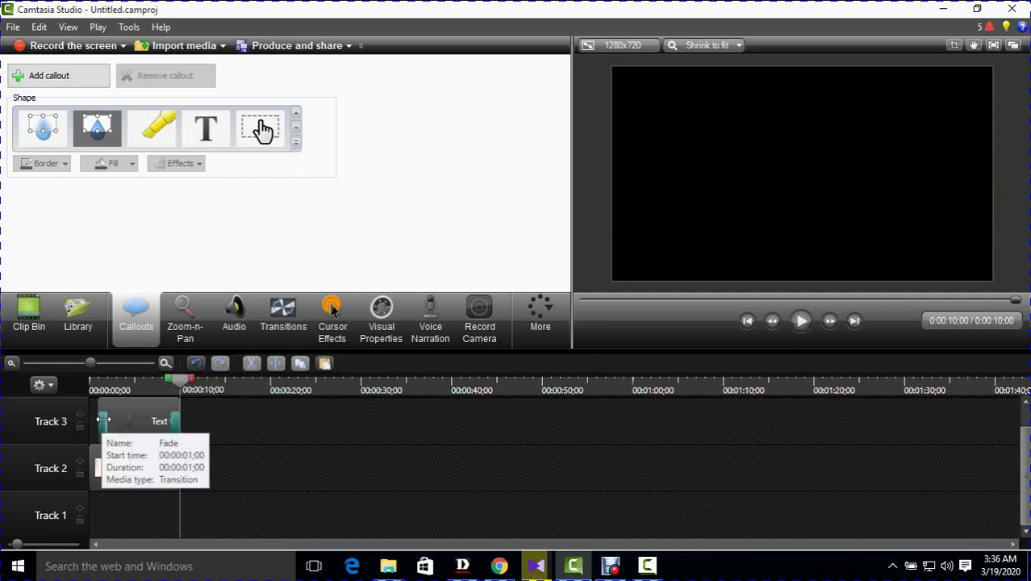
left_click_drag(103, 419, 165, 423)
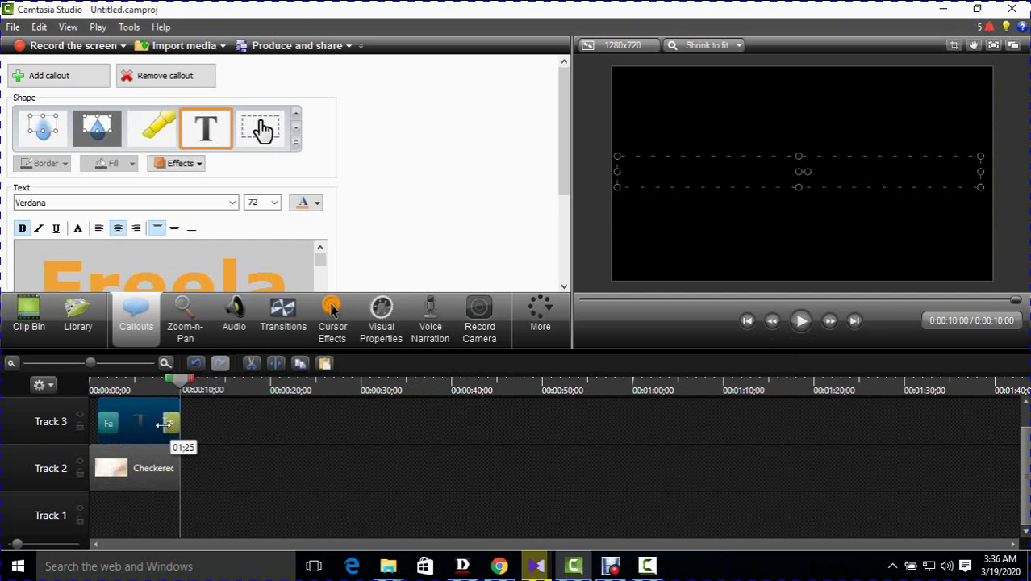
left_click(175, 275)
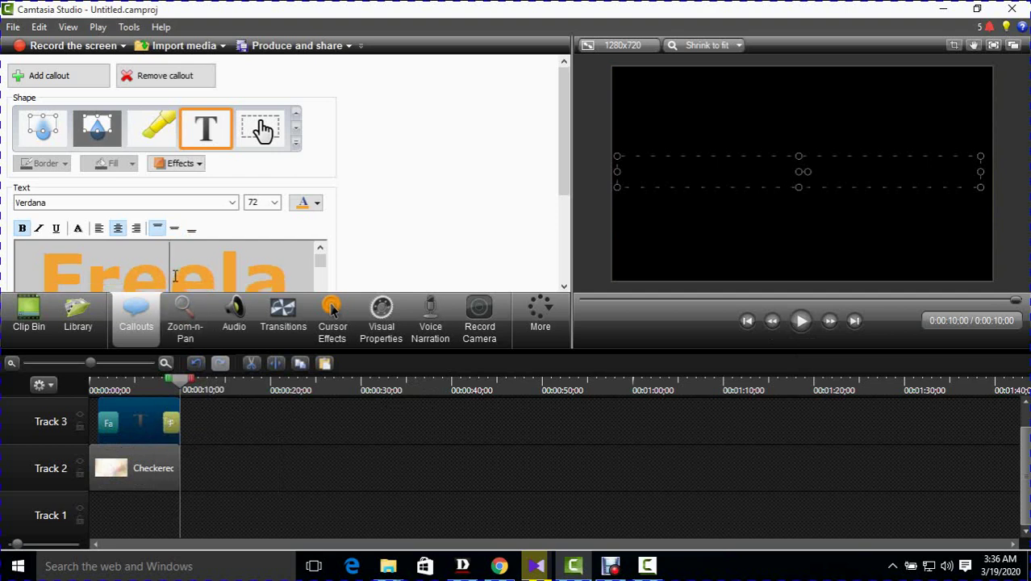
key("ctrl+a")
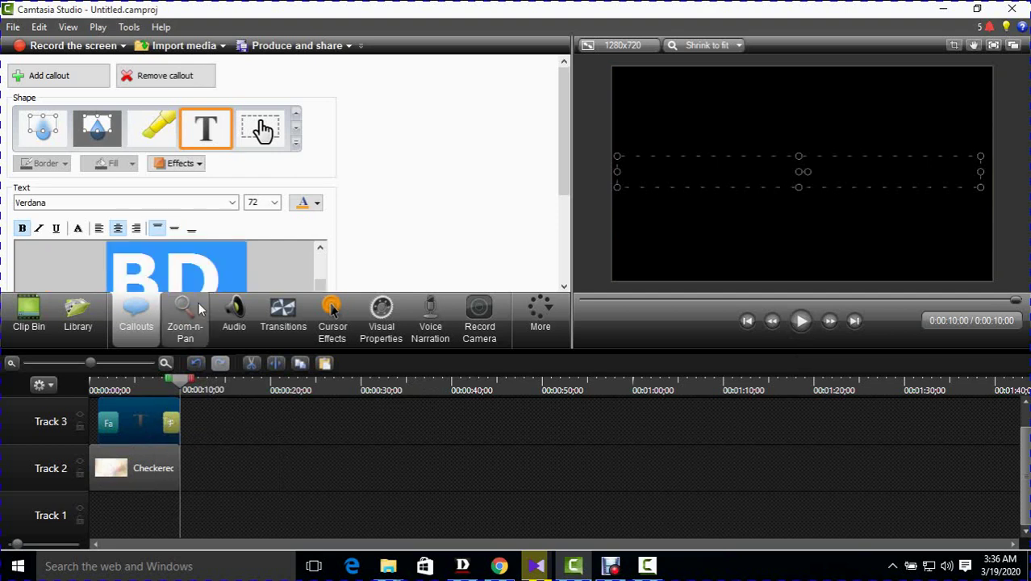
left_click(317, 203)
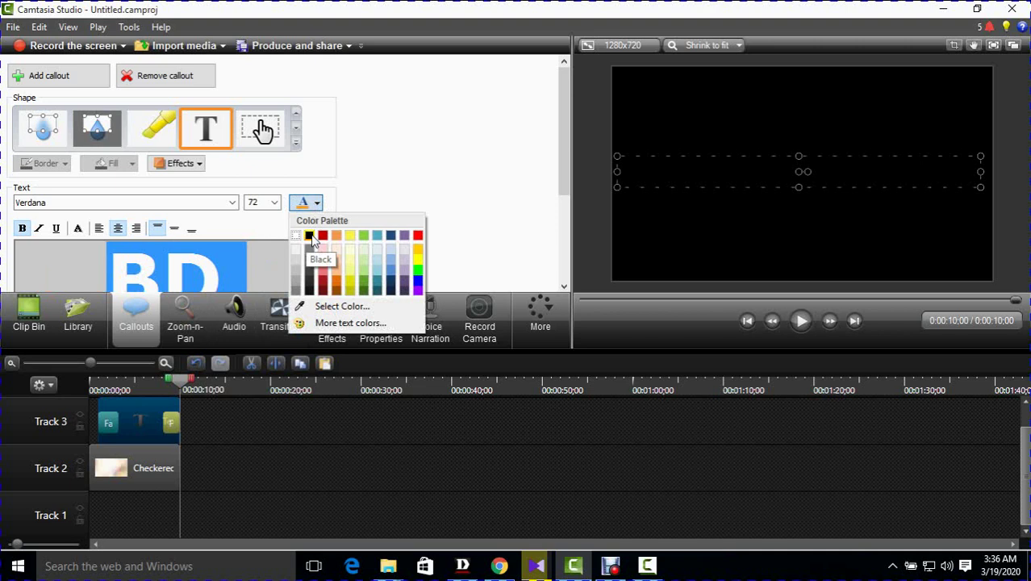
left_click(310, 237)
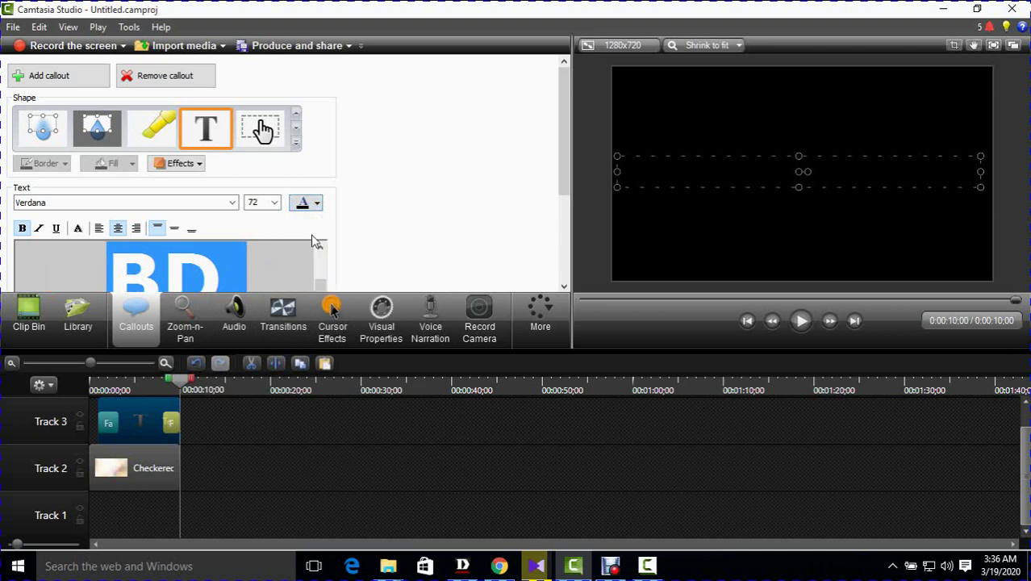
left_click(309, 419)
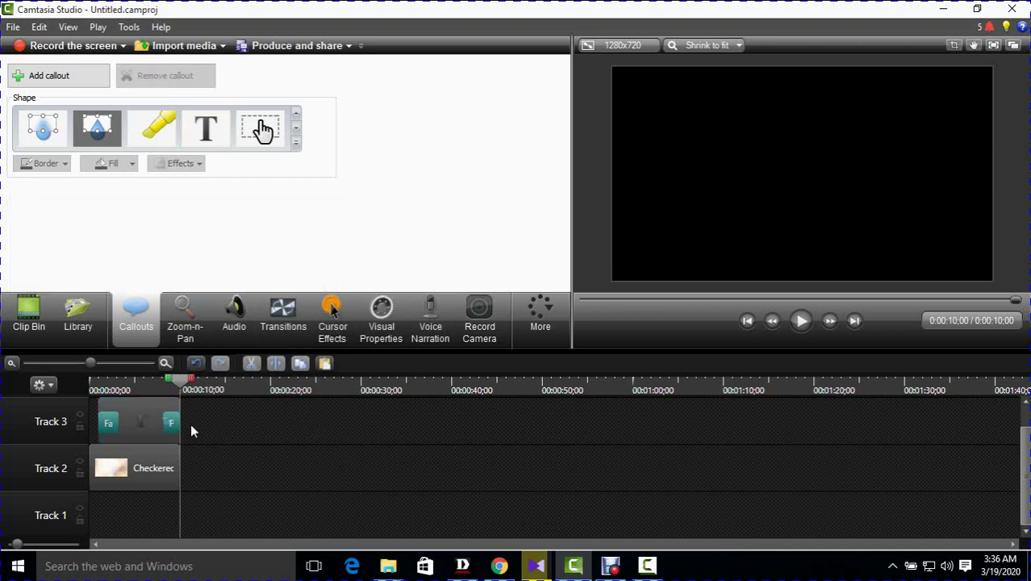
left_click(801, 321)
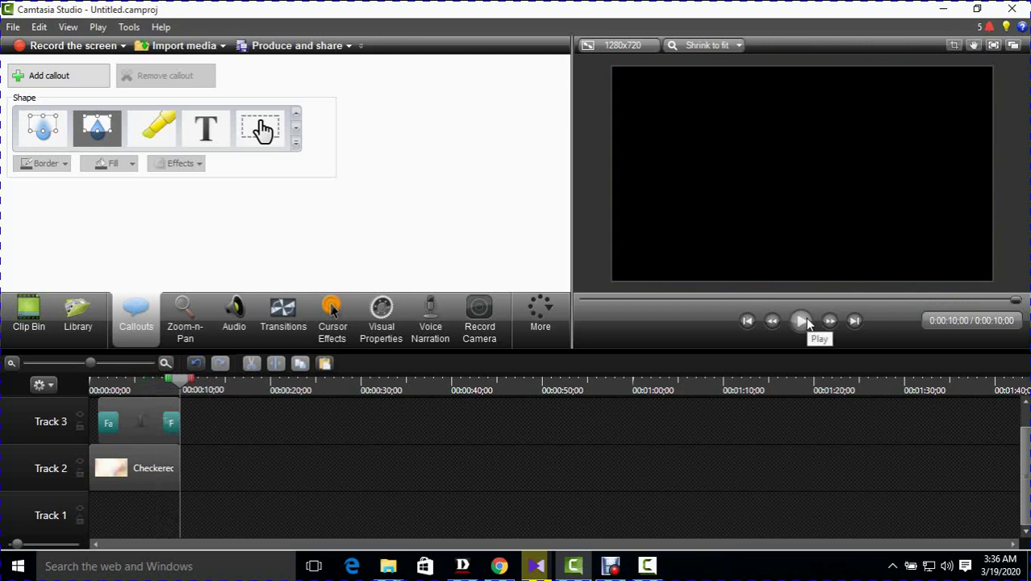
Step: Preview the full song in the Music - Bare Knuckles folder, then collapse it
scroll(185, 460, "up", 1)
scroll(122, 431, "down", 1)
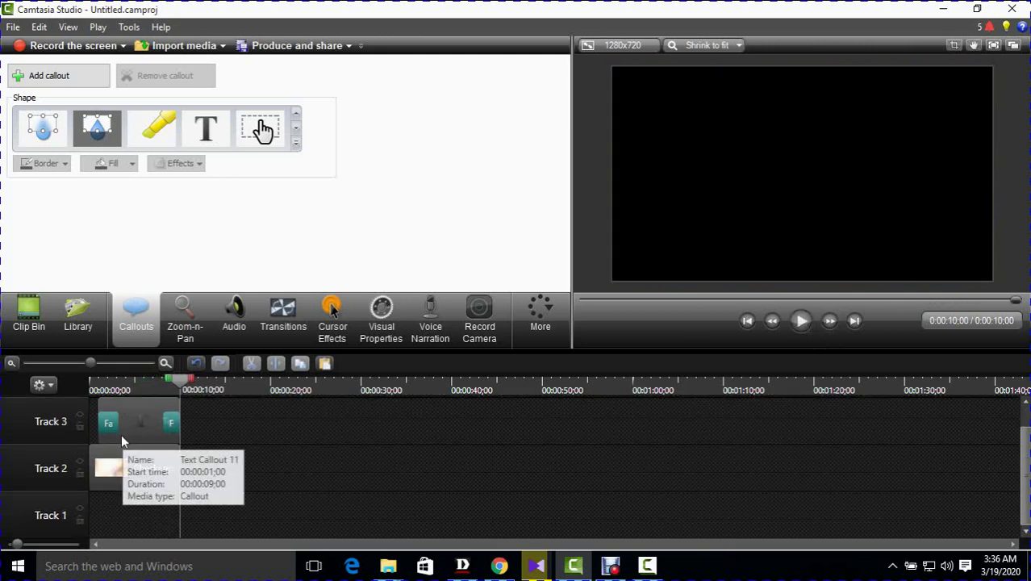
scroll(121, 434, "up", 1)
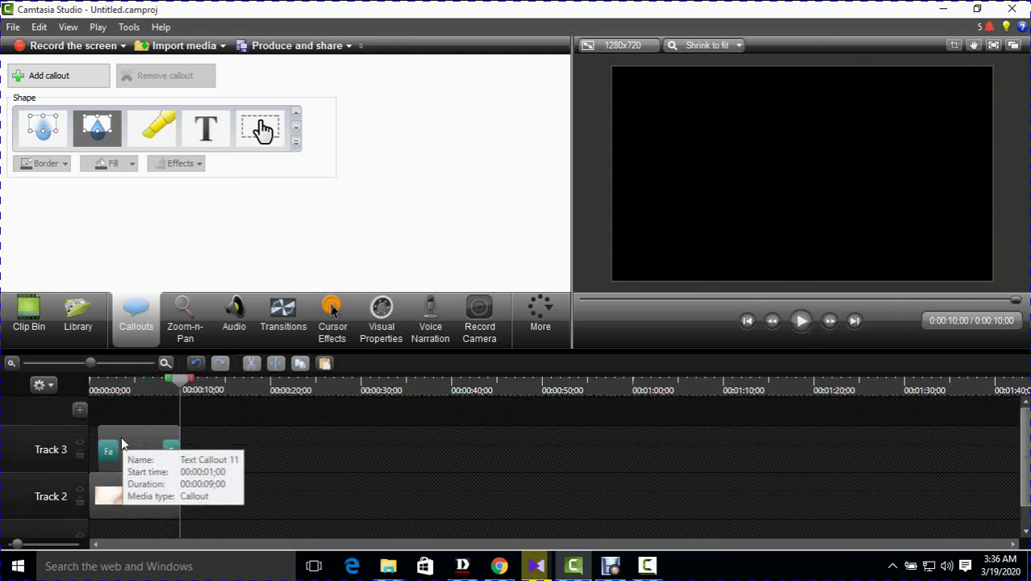
left_click(90, 319)
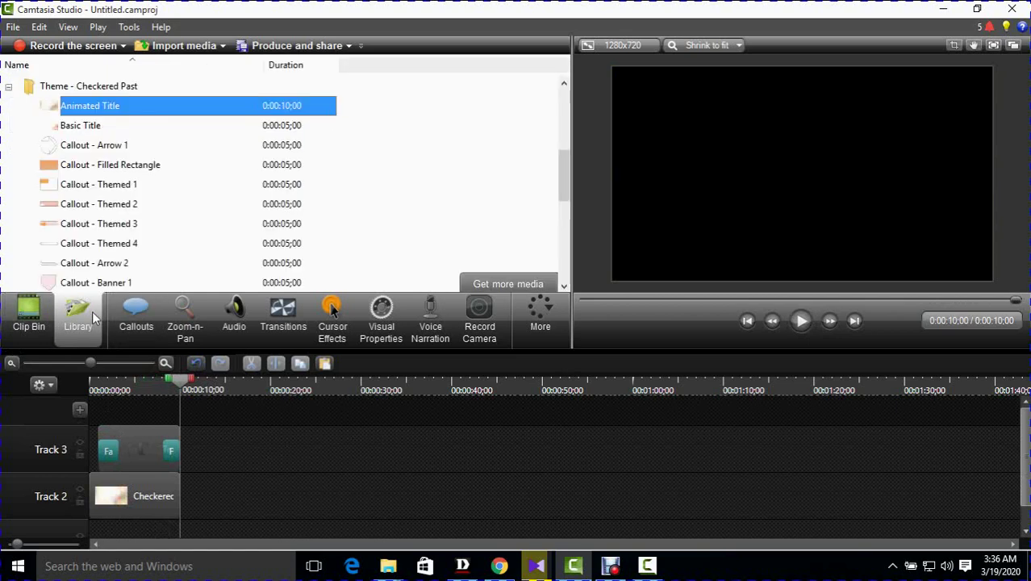
scroll(81, 172, "up", 5)
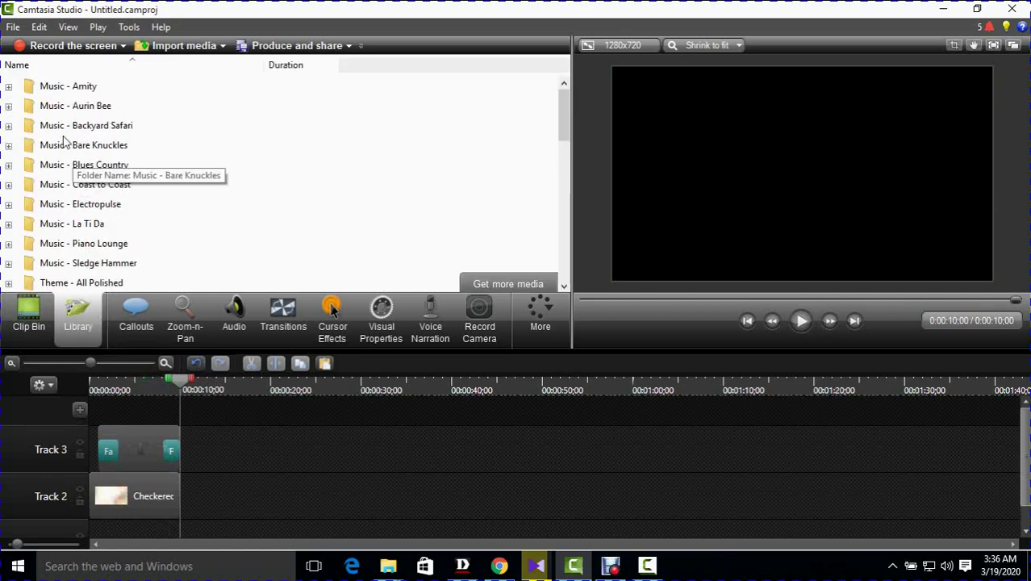
left_click(50, 145)
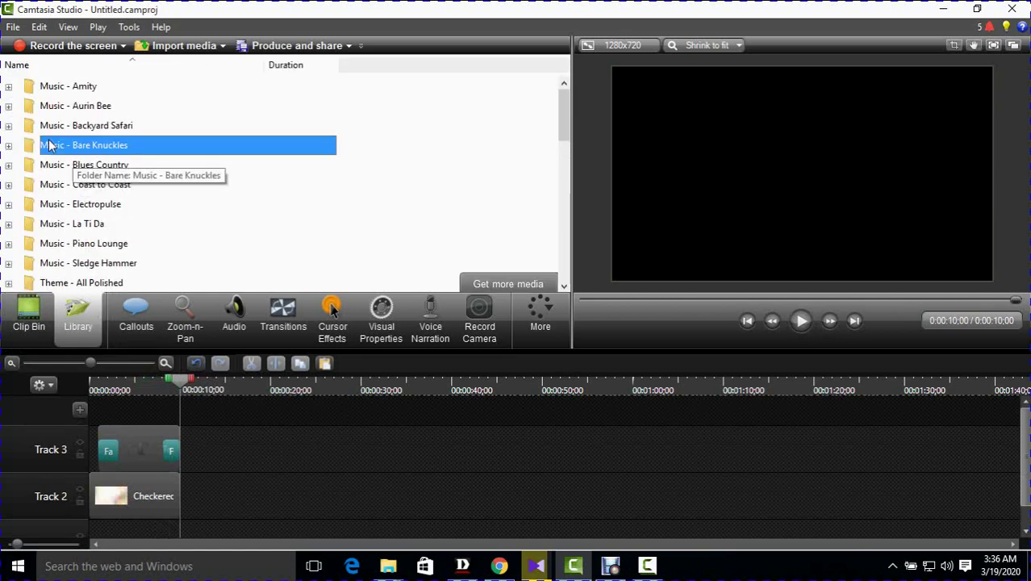
left_click(8, 147)
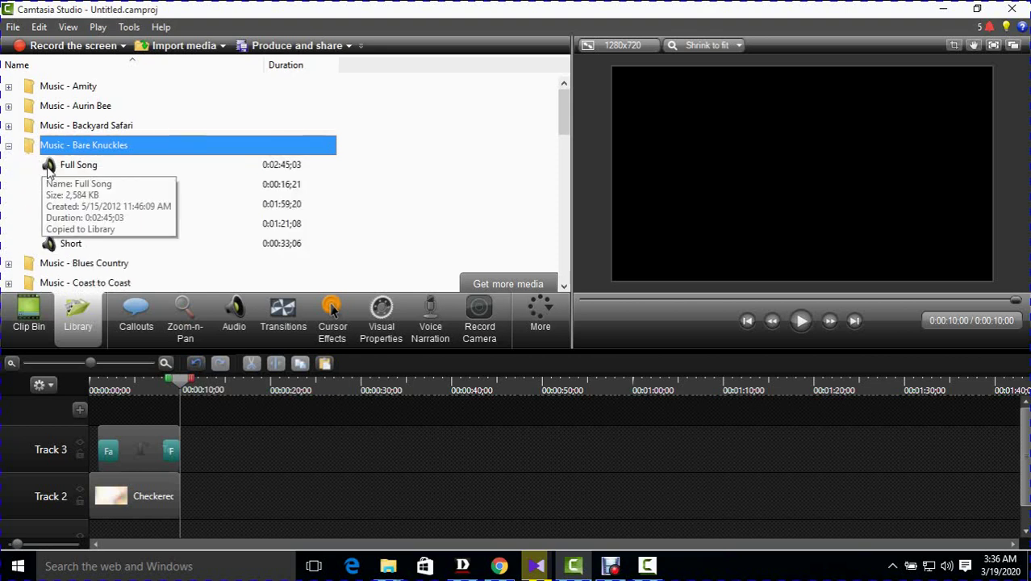
double_click(49, 165)
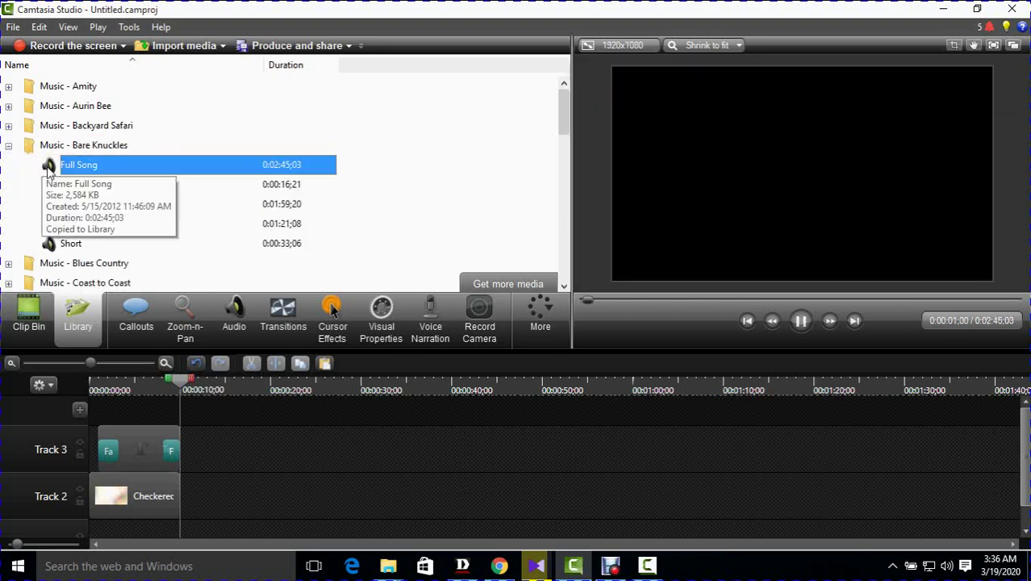
left_click(8, 146)
Step: Expand Music - Blues Country and preview its 2:49 Full Length track
left_click(8, 165)
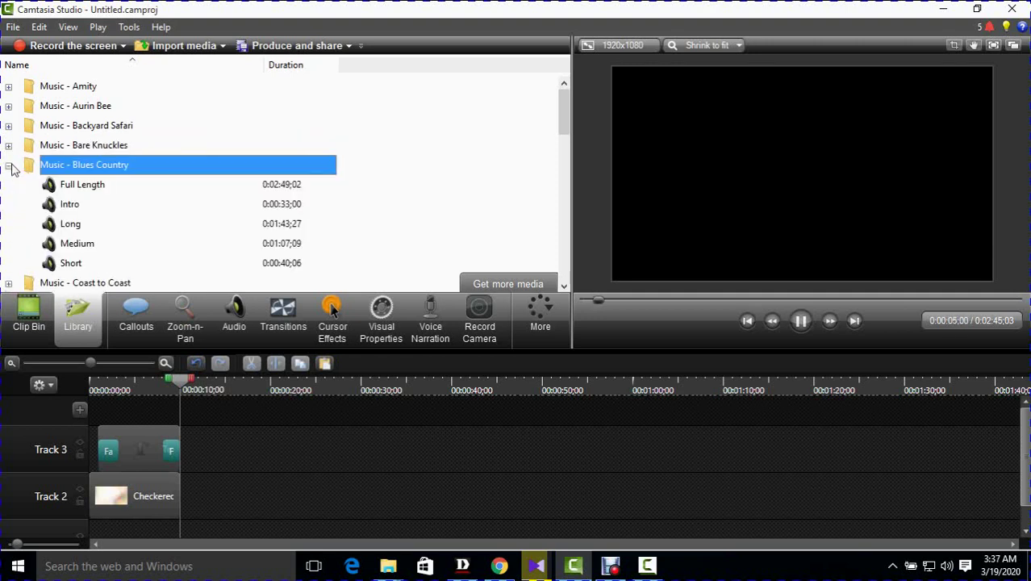
double_click(65, 184)
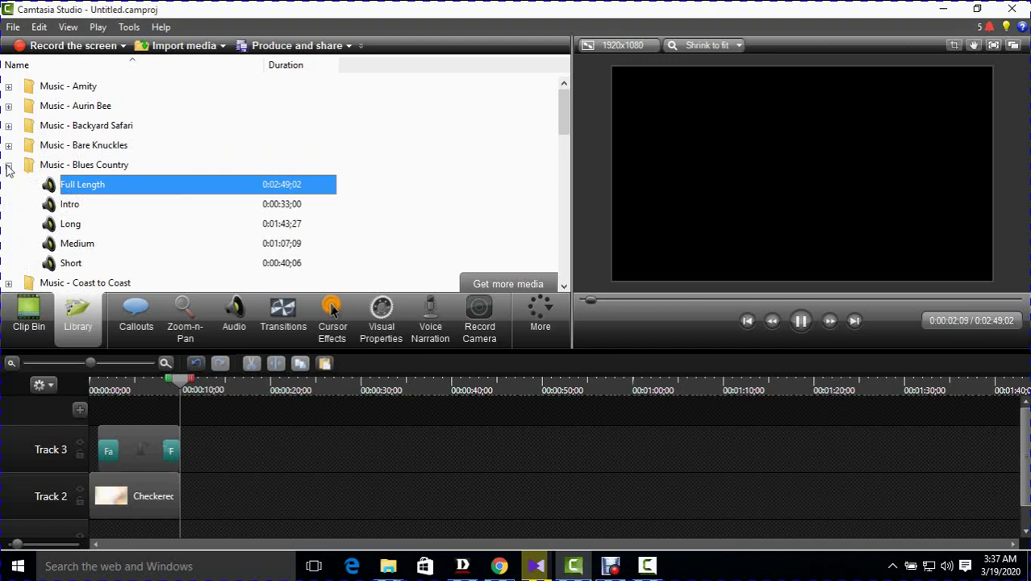
right_click(111, 188)
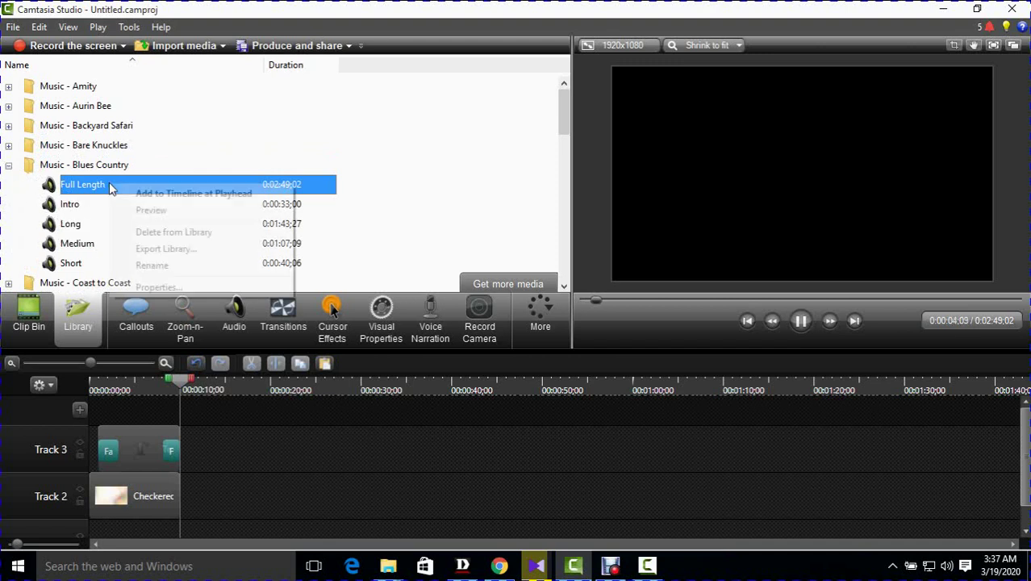
Step: Add Blues Country - Full Length.mp3 to Track 1 and trim it to end at 0:00:10:00
left_click(127, 191)
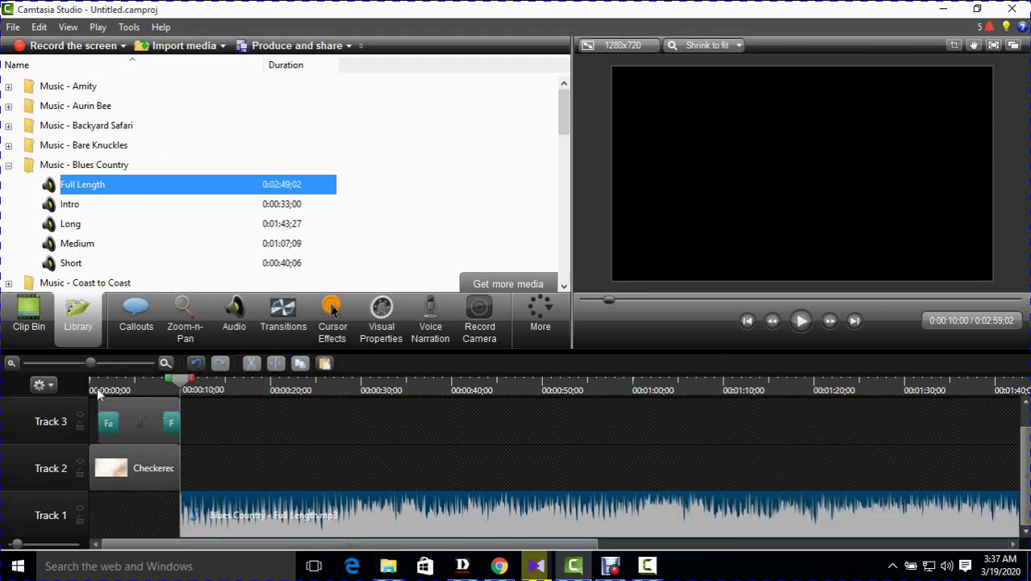
left_click_drag(90, 365, 18, 367)
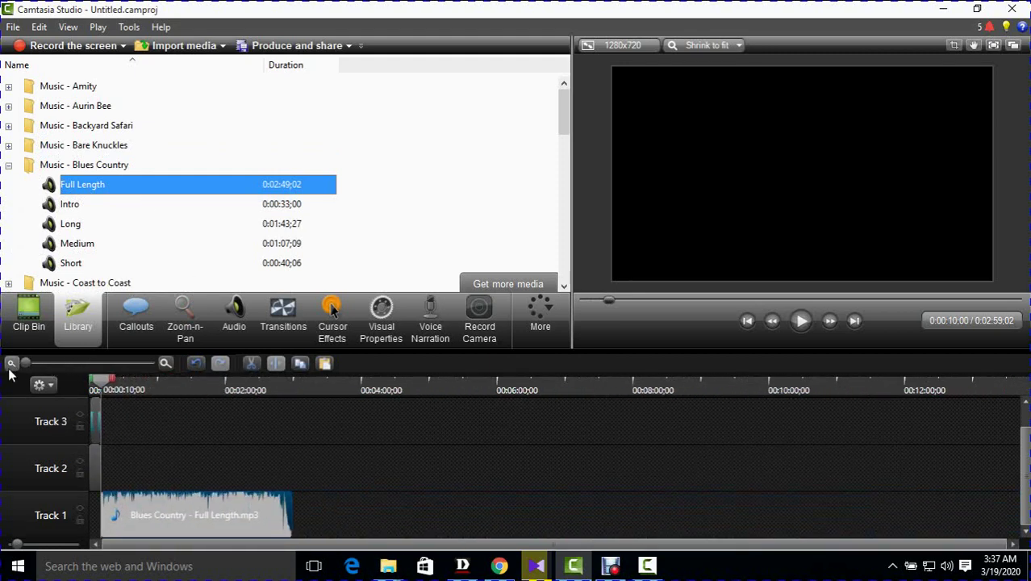
left_click_drag(289, 509, 69, 517)
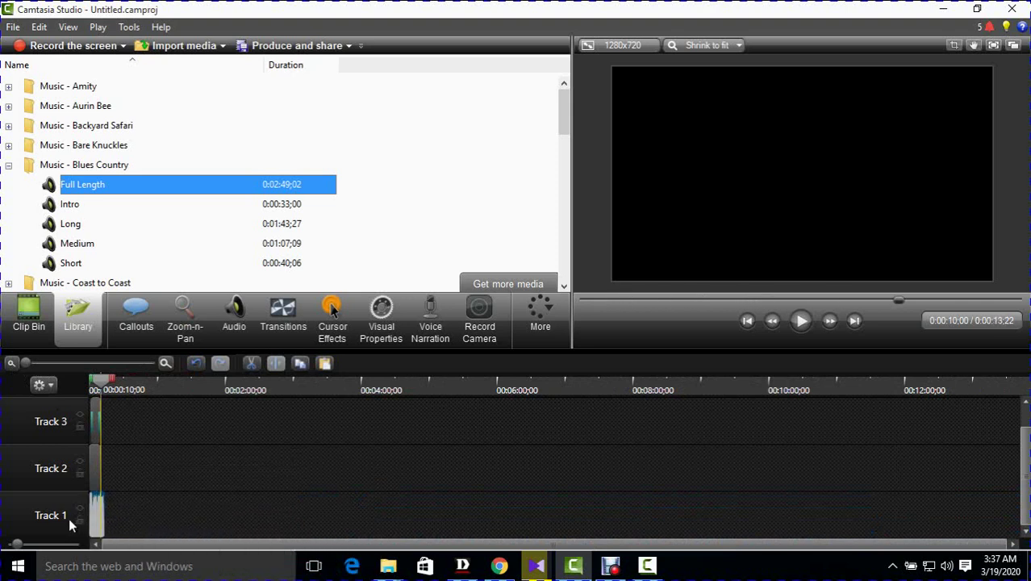
left_click_drag(25, 363, 109, 363)
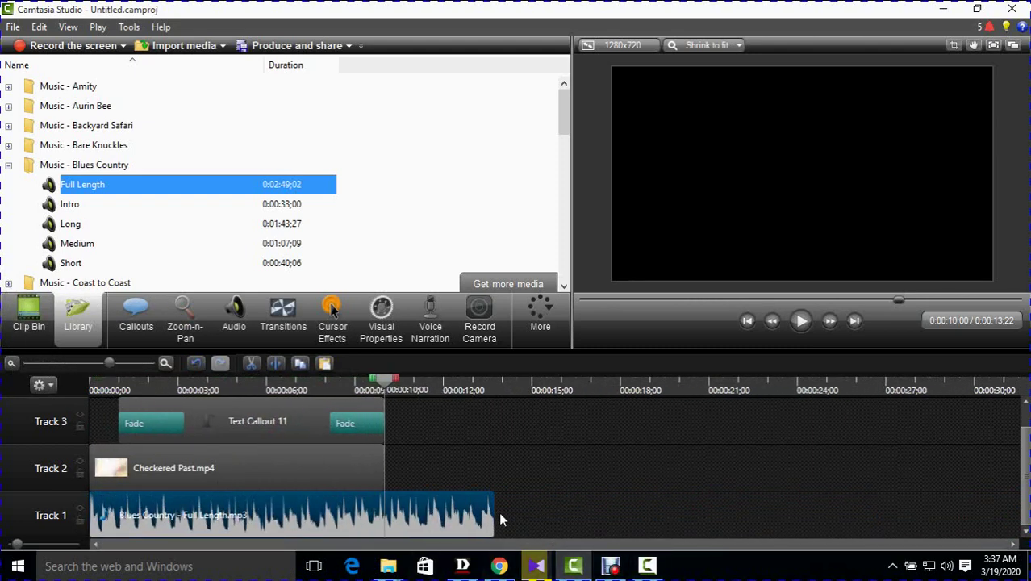
left_click_drag(493, 512, 387, 514)
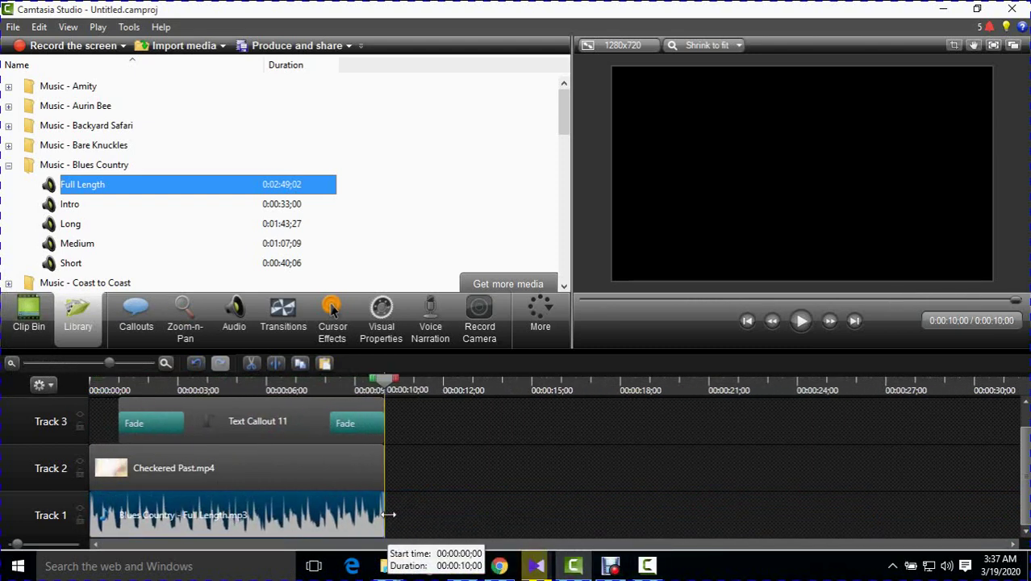
left_click(235, 313)
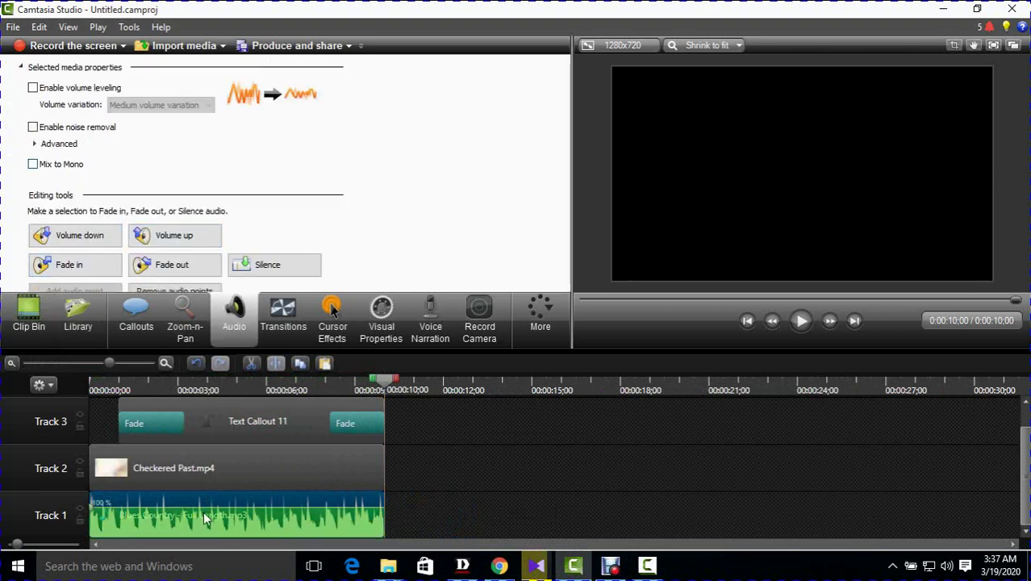
Step: Enable noise removal and High-variation volume leveling on the Blues Country music, then preview the project
left_click(33, 130)
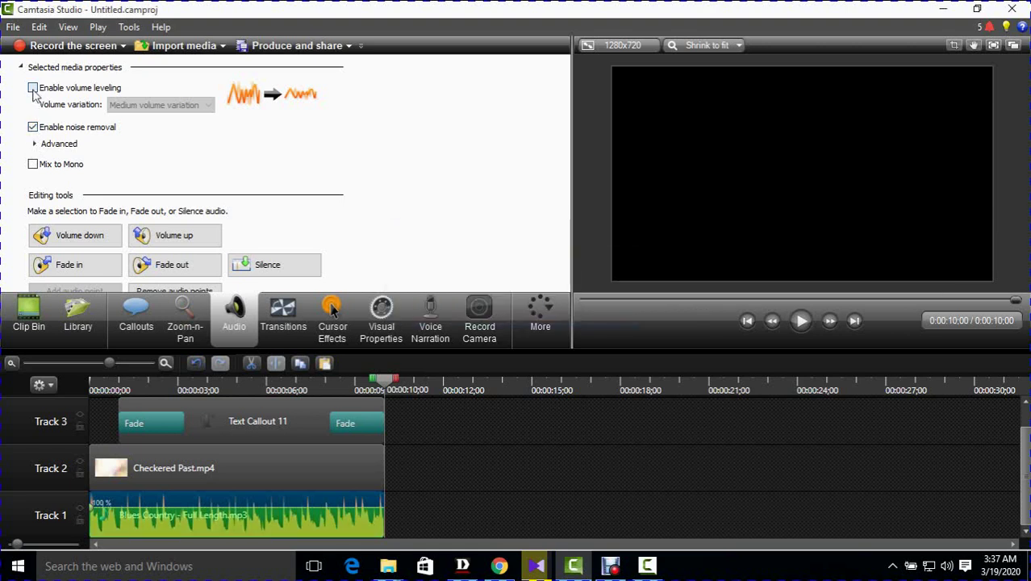
left_click(33, 89)
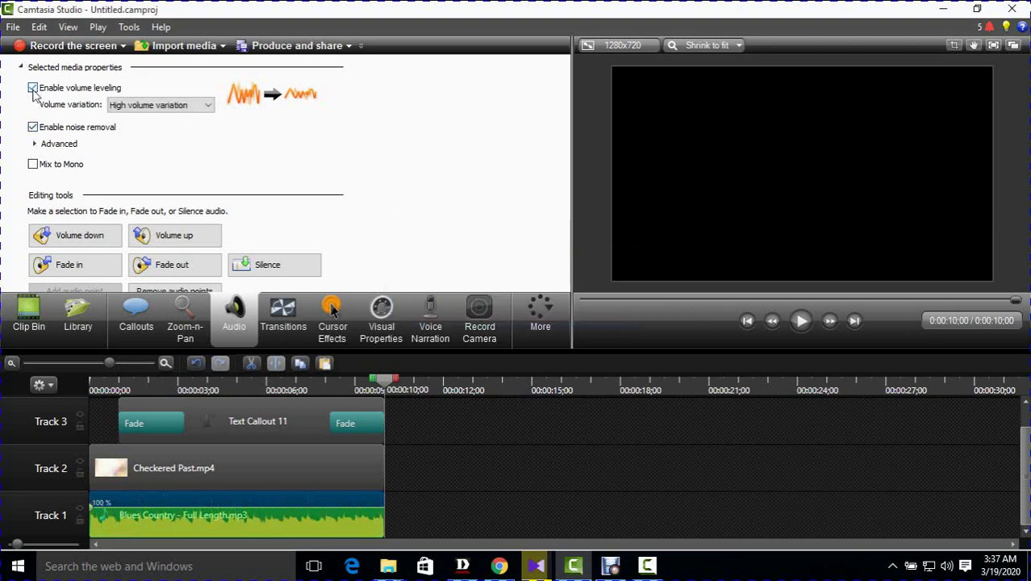
left_click(799, 321)
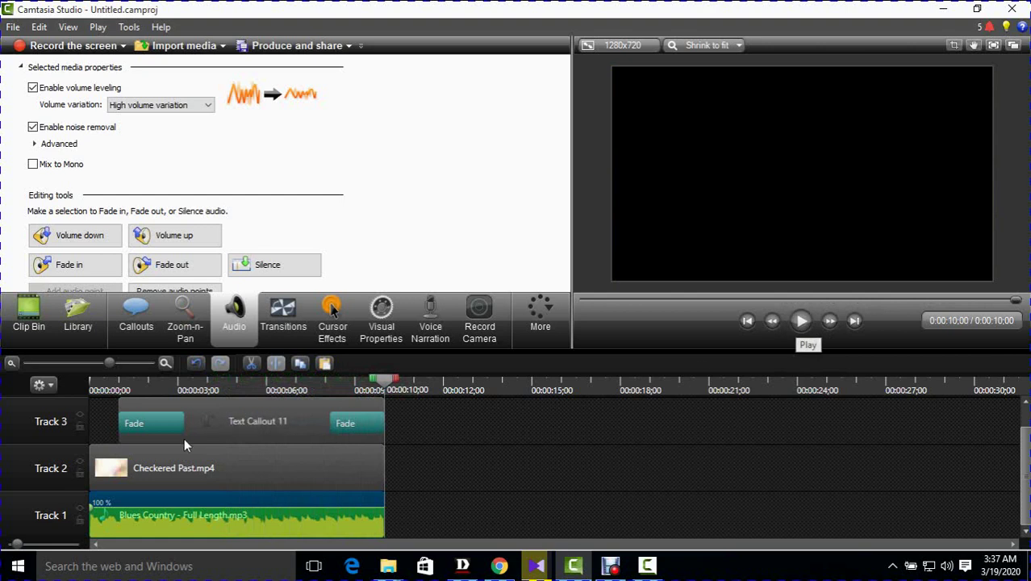
scroll(182, 438, "up", 1)
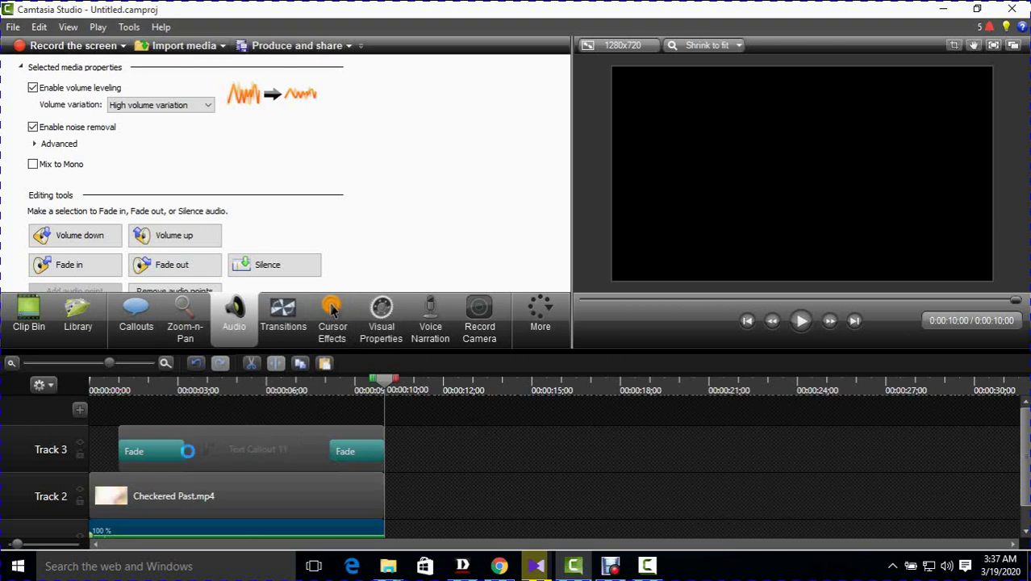
scroll(337, 457, "down", 1)
scroll(337, 457, "up", 1)
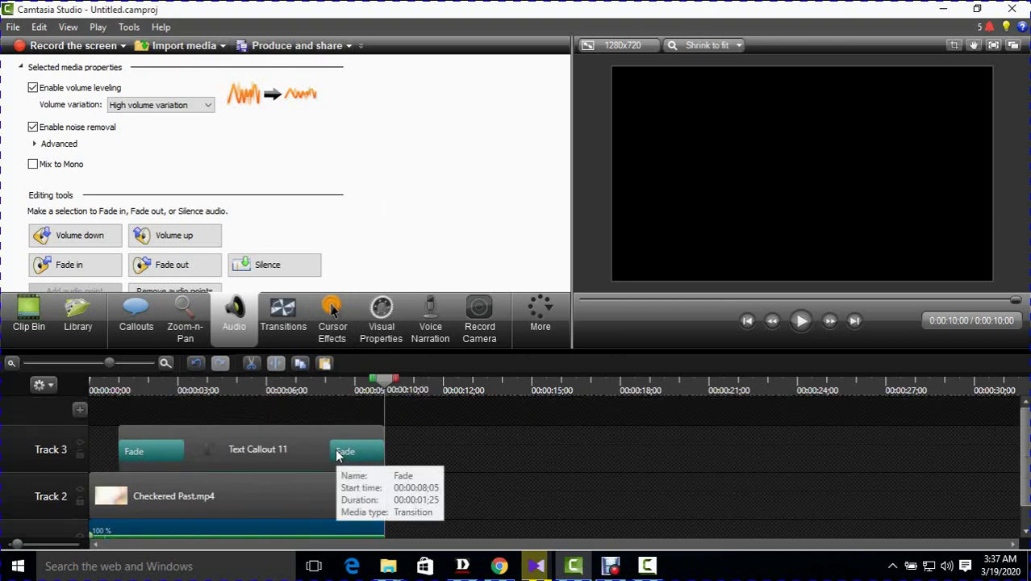
scroll(337, 457, "down", 1)
scroll(337, 456, "up", 1)
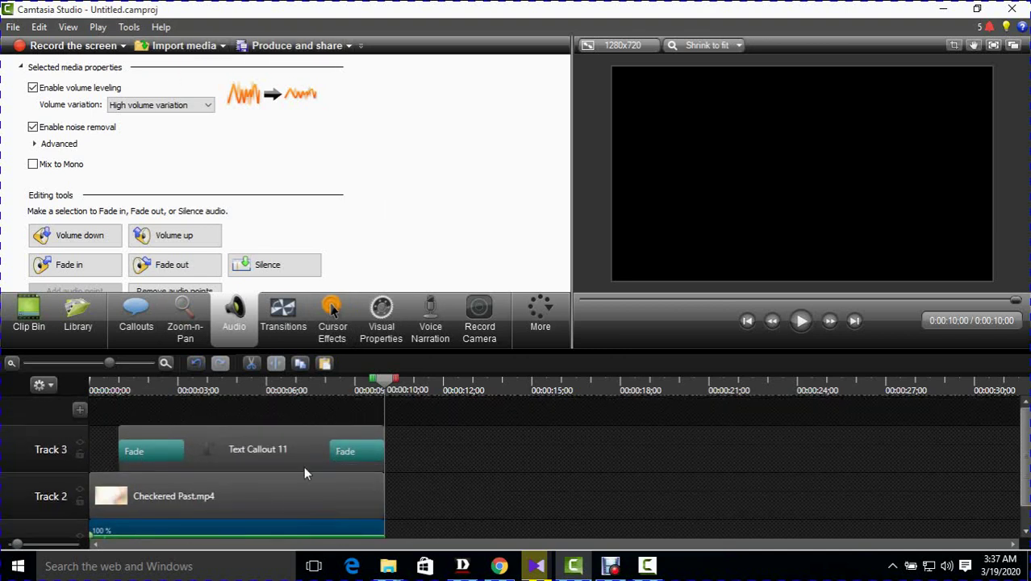
scroll(303, 466, "down", 1)
scroll(303, 467, "up", 1)
Step: Start a custom production with WMV as the output format
left_click(242, 46)
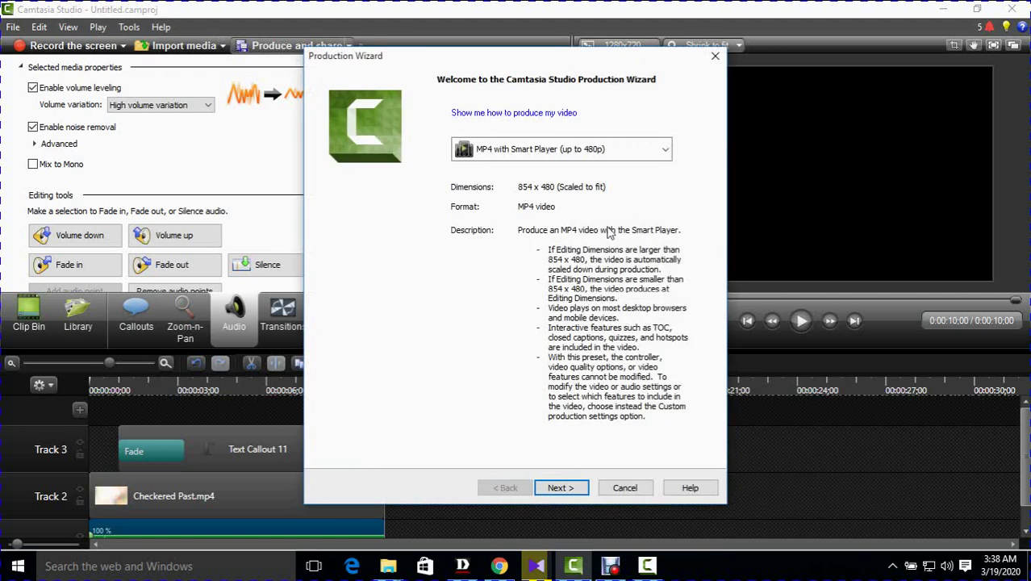
left_click(544, 153)
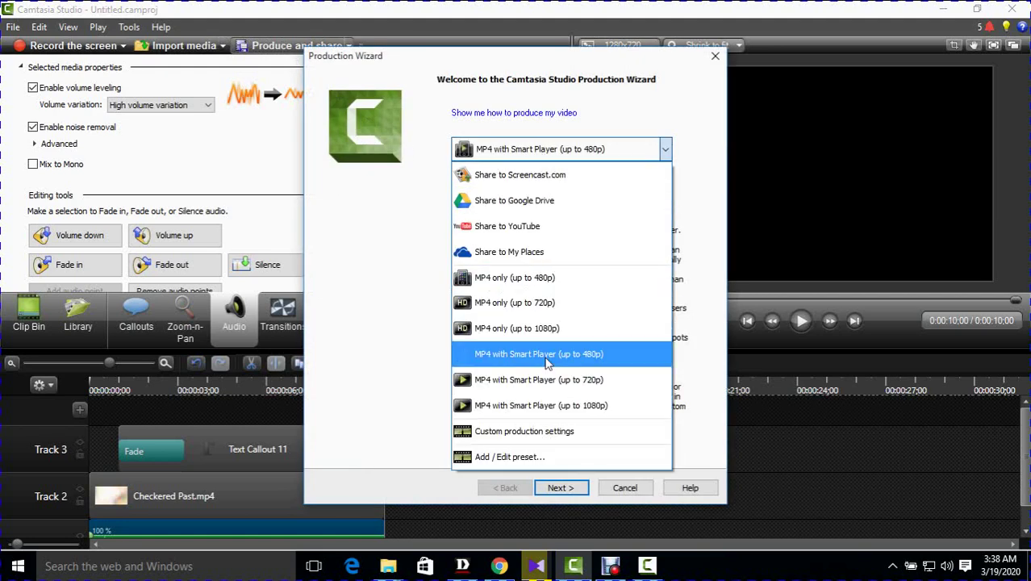
left_click(529, 432)
left_click(560, 489)
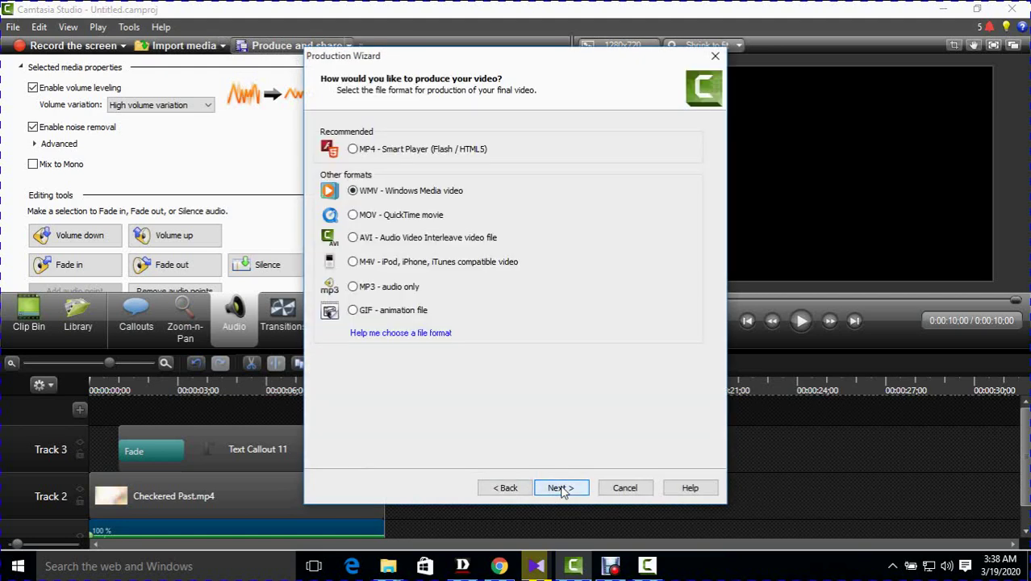
left_click(555, 488)
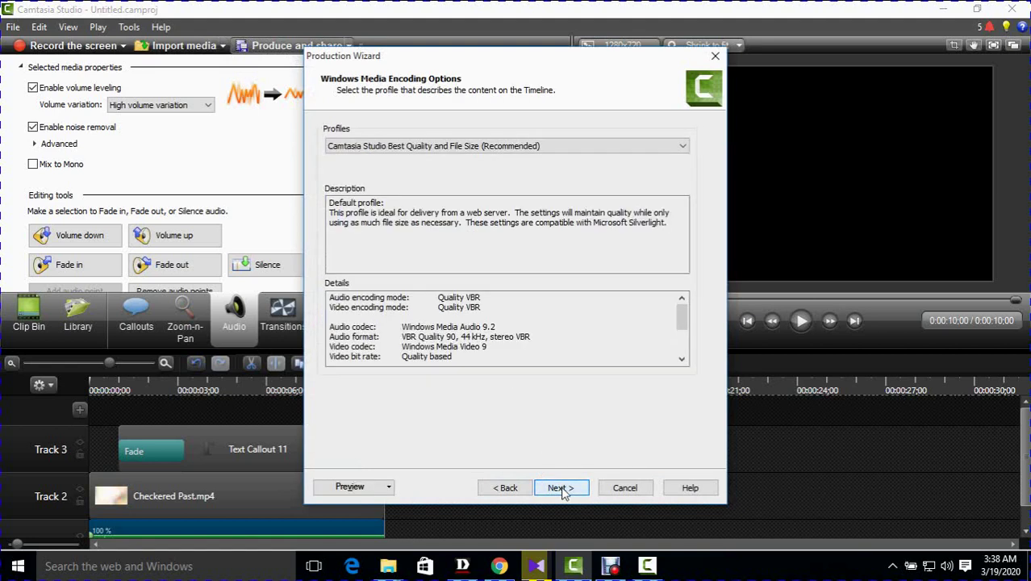
Step: Keep the default encoding profile and size, skip the watermark, and render the production as 'into'
left_click(562, 491)
left_click(562, 491)
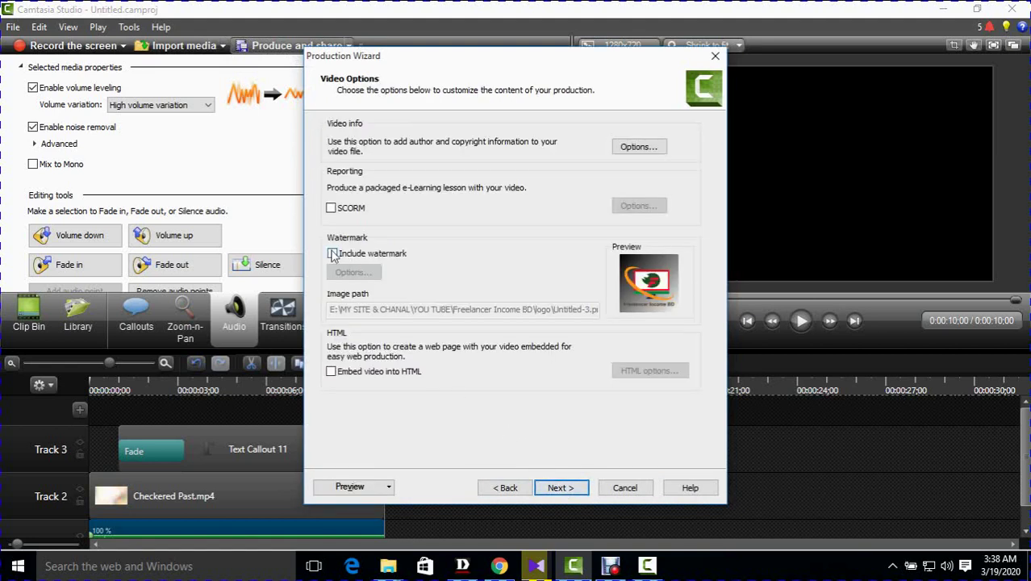
left_click(562, 489)
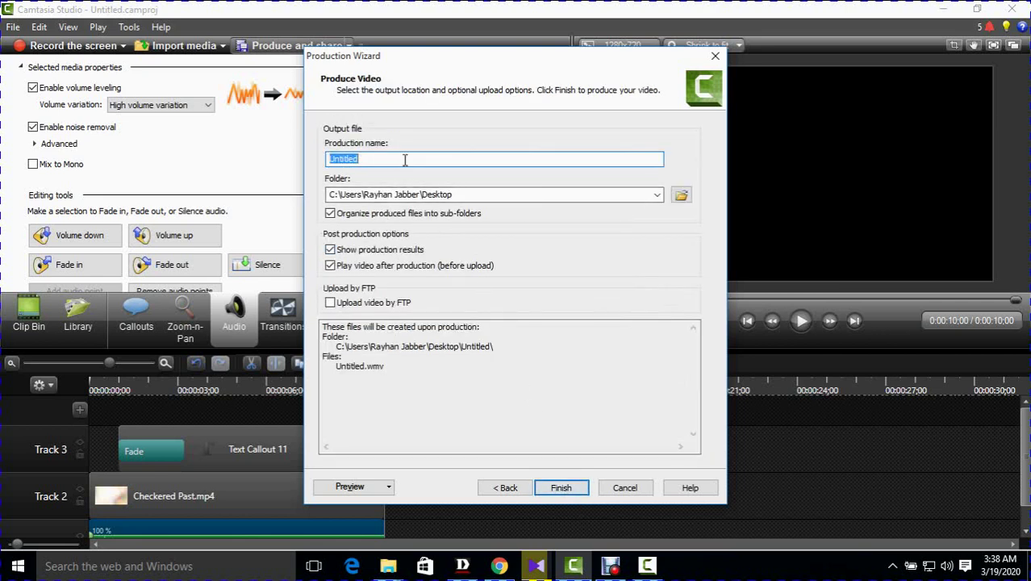
type("into")
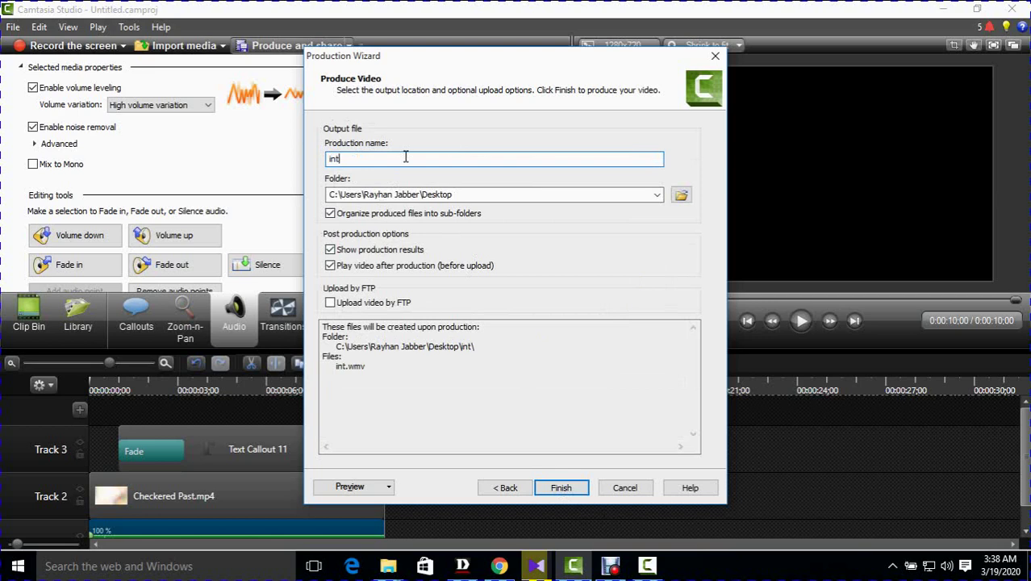
left_click(566, 488)
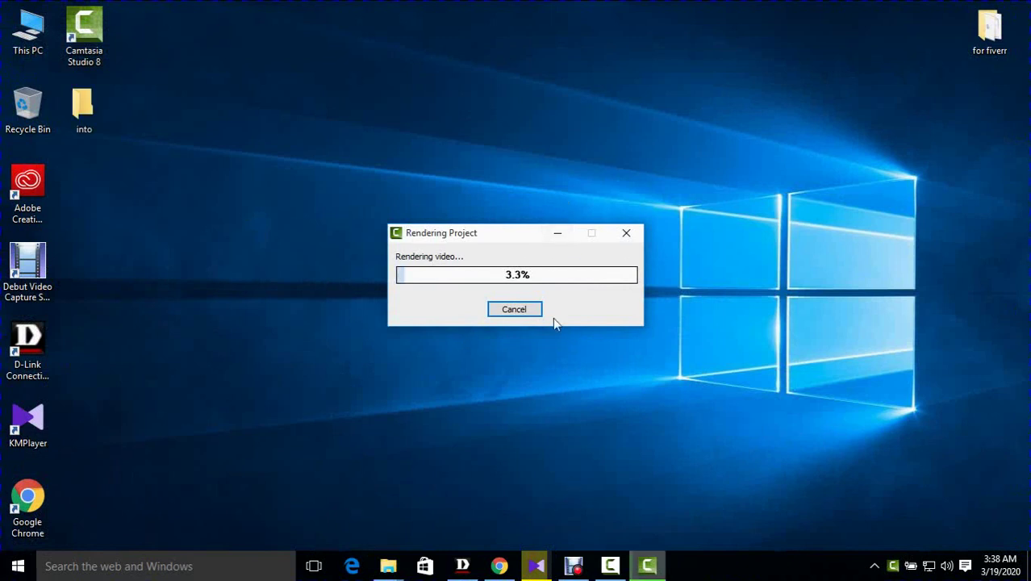